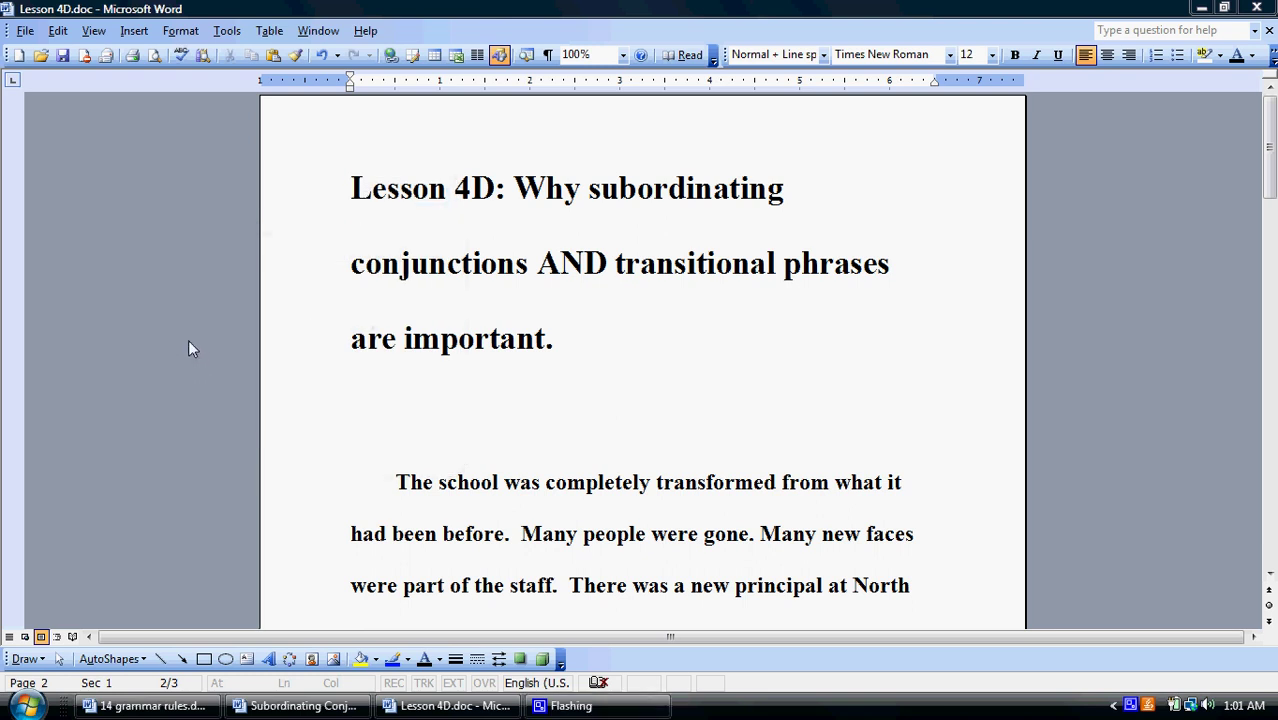
# - Bring the Word document forward and highlight part of the lesson title
pyautogui.click(362, 205)
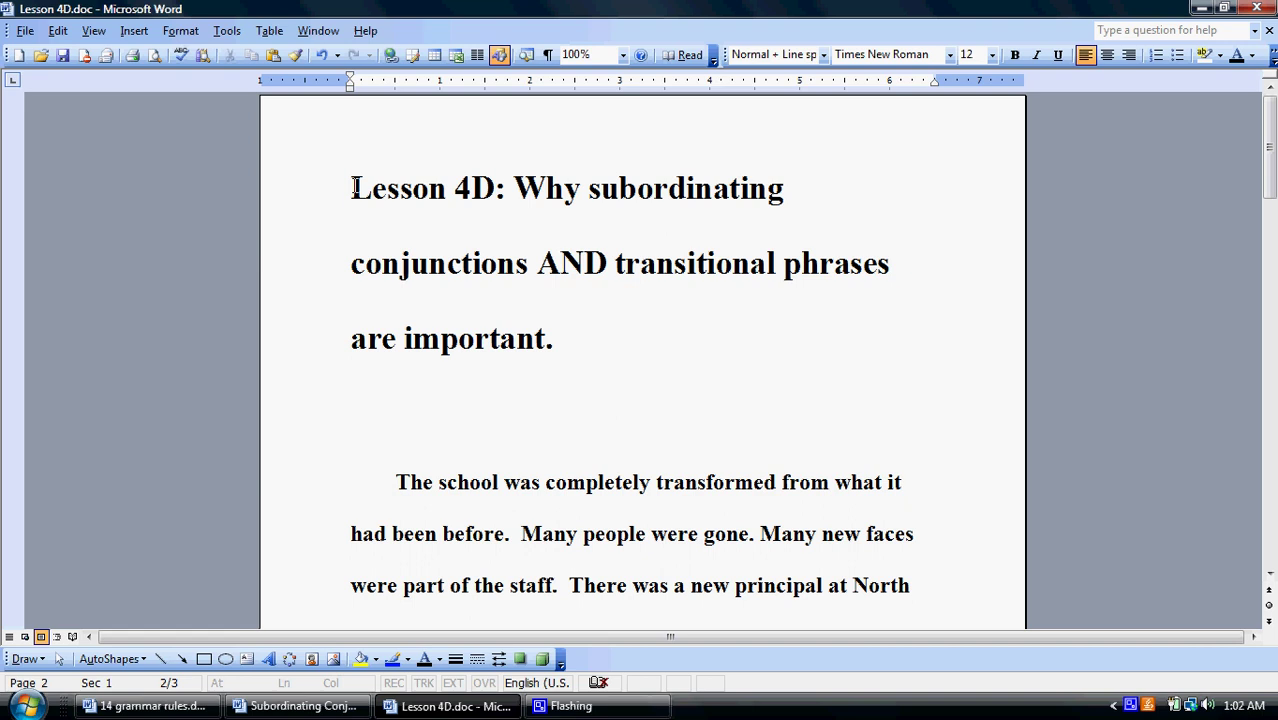
pyautogui.scroll(-1, 481, 165)
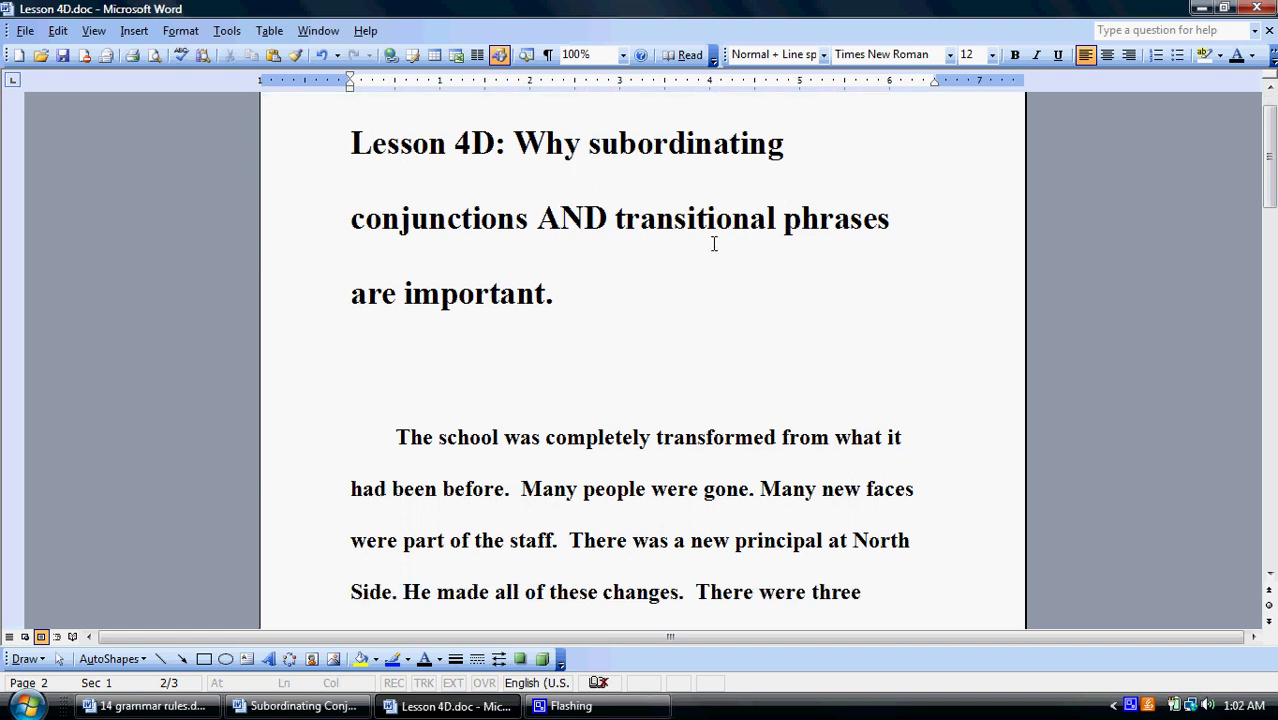
pyautogui.moveTo(517, 147); pyautogui.dragTo(632, 195)
pyautogui.click(634, 192)
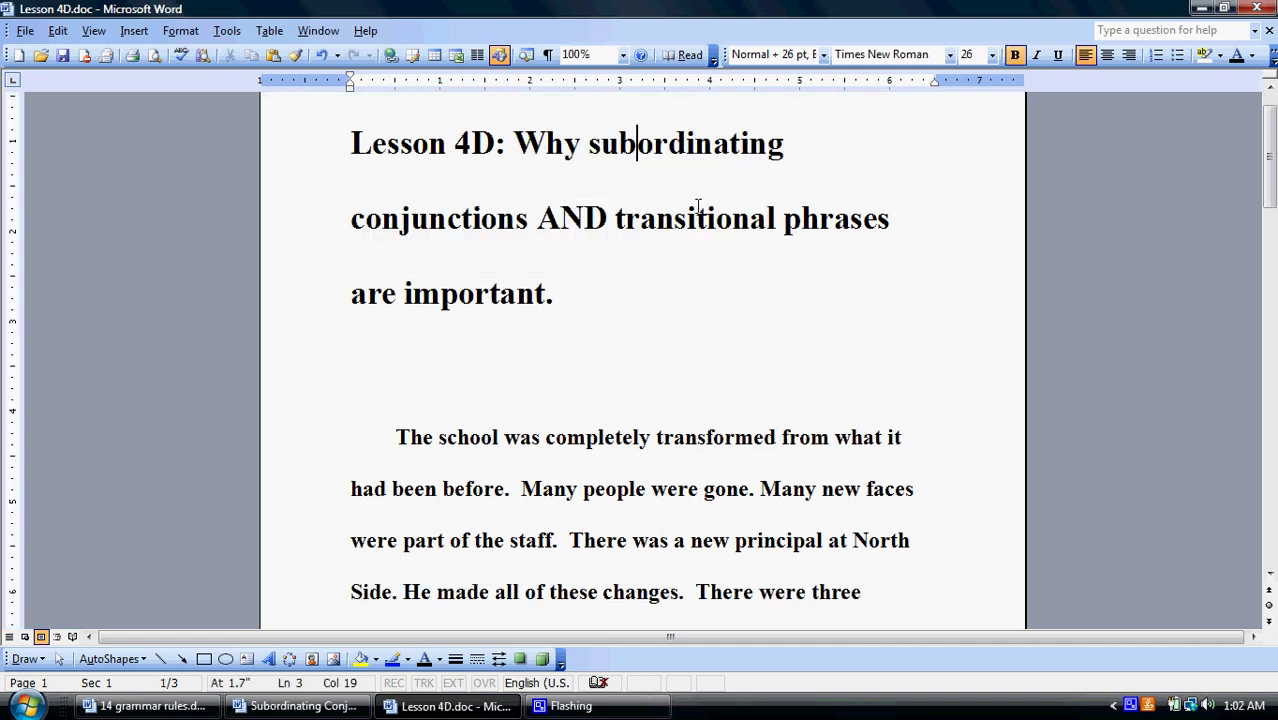
pyautogui.click(696, 305)
pyautogui.scroll(-4, 456, 354)
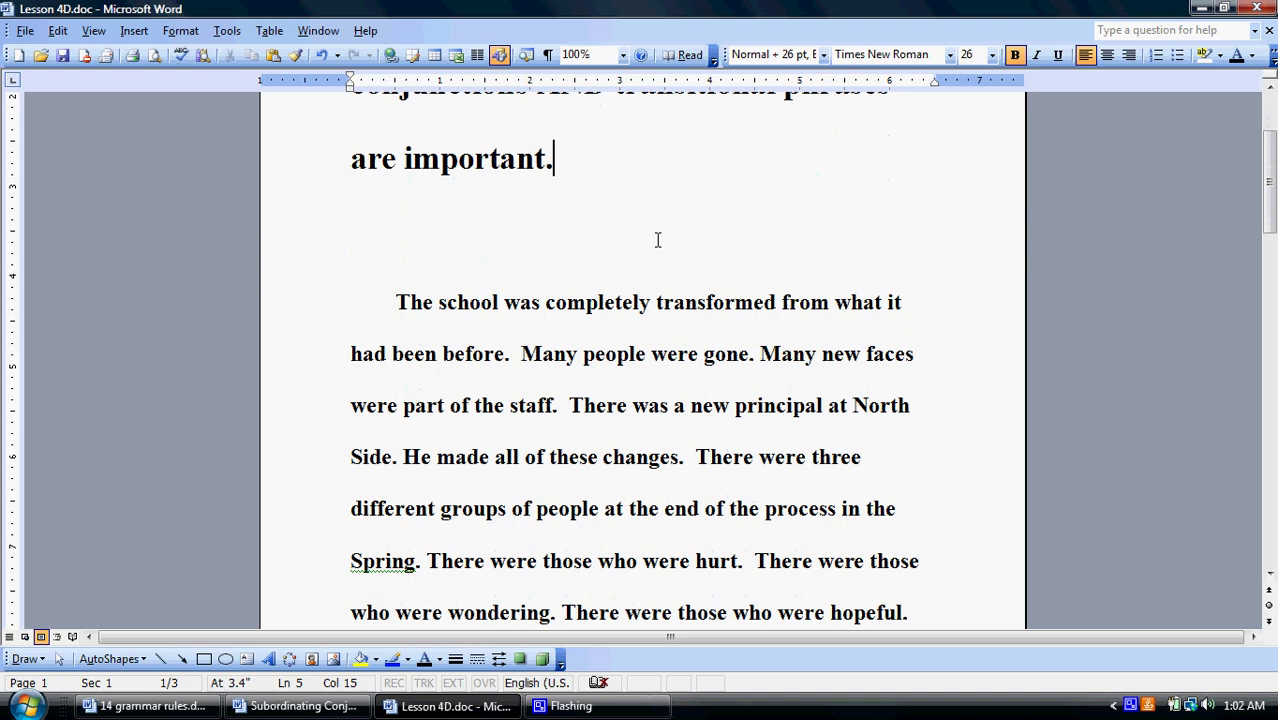
pyautogui.scroll(-3, 678, 232)
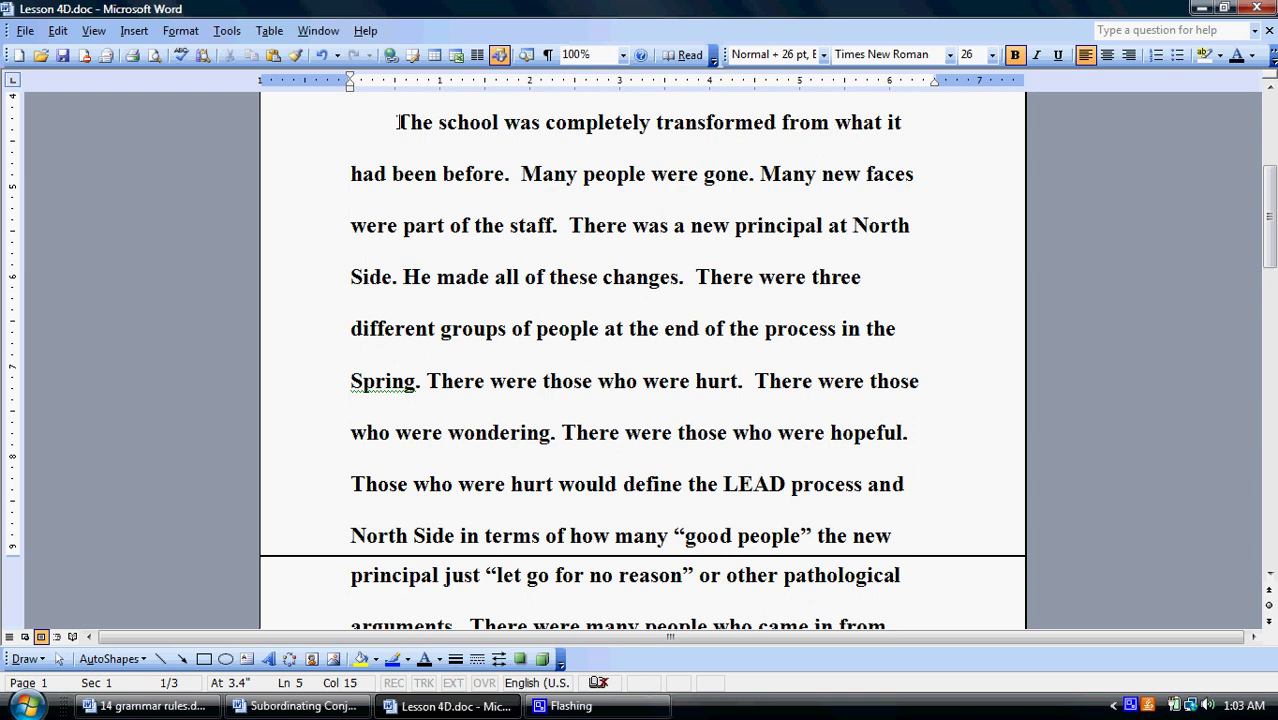
# - Highlight the original paragraph's opening sentences about those hurt, outsiders and new hires
pyautogui.moveTo(396, 122); pyautogui.dragTo(873, 456)
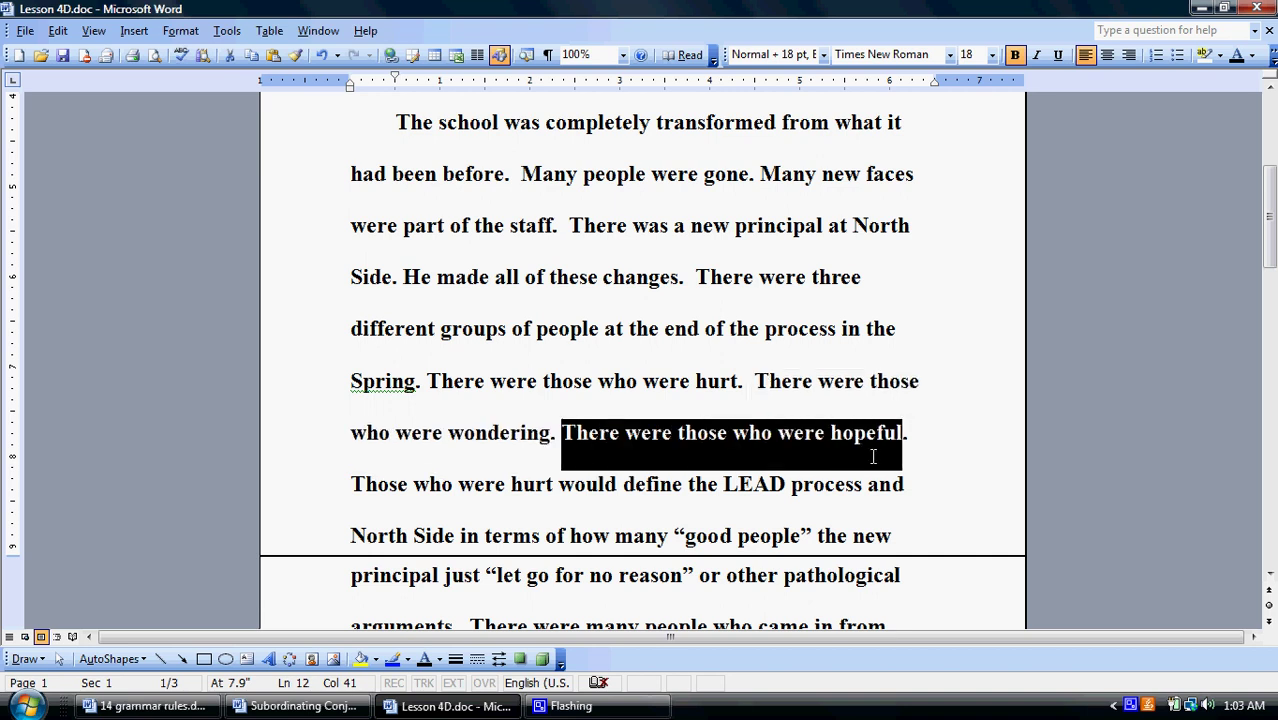
pyautogui.moveTo(352, 484); pyautogui.dragTo(453, 602)
pyautogui.click(560, 588)
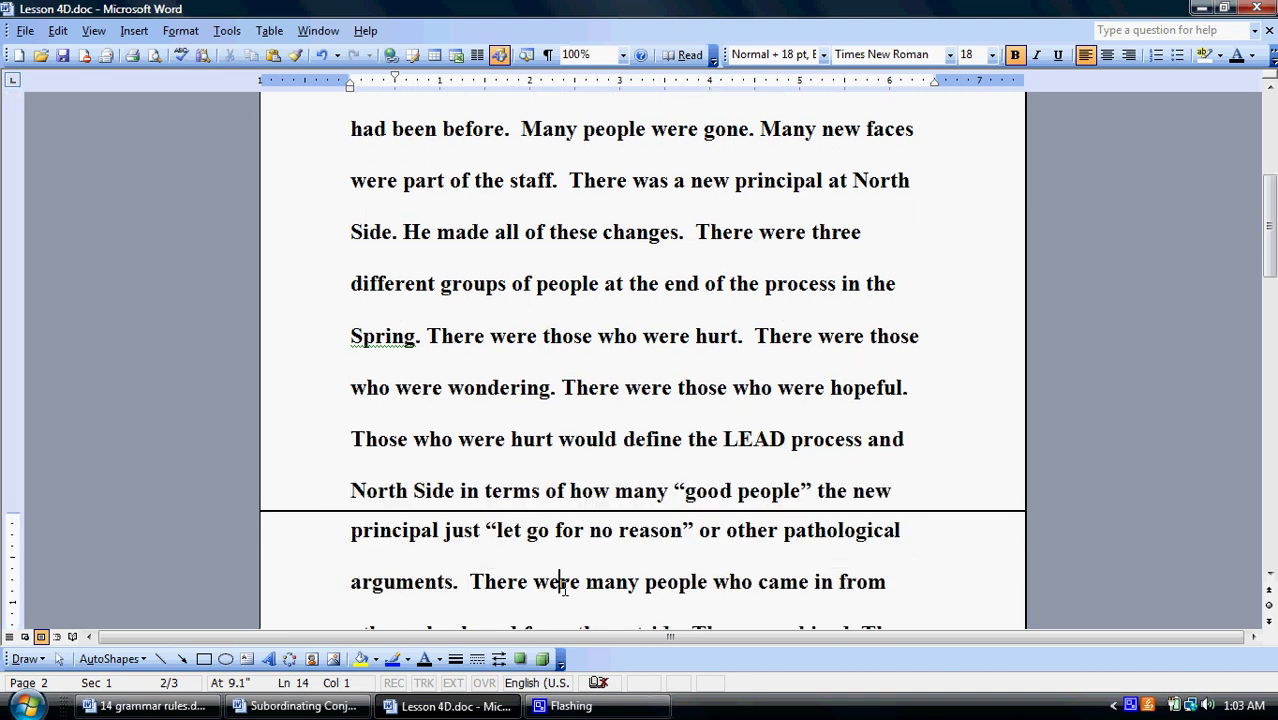
pyautogui.scroll(-1, 559, 580)
pyautogui.moveTo(469, 449); pyautogui.dragTo(882, 510)
pyautogui.click(739, 497)
pyautogui.click(527, 447)
# - Highlight the remaining original sentences, from 'They did not know what to think' to the end
pyautogui.scroll(-1, 535, 477)
pyautogui.click(548, 510)
pyautogui.moveTo(495, 497); pyautogui.dragTo(628, 573)
pyautogui.scroll(-1, 666, 546)
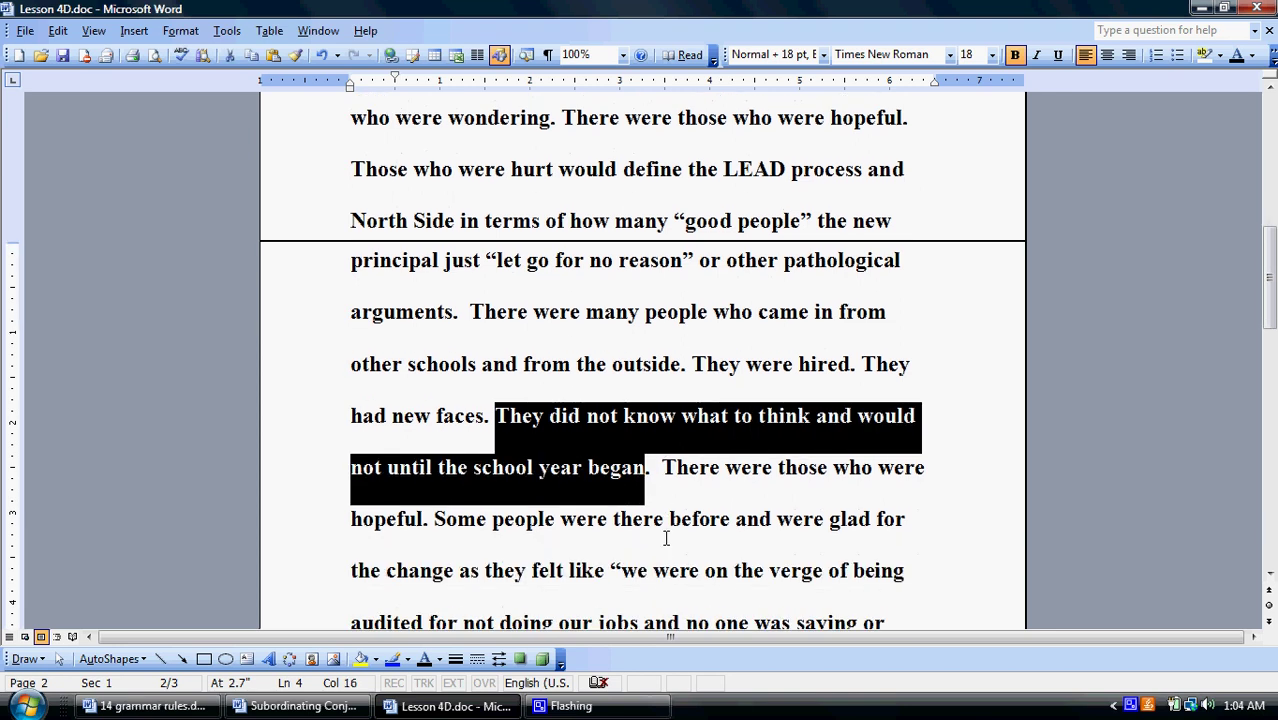
pyautogui.scroll(-1, 666, 546)
pyautogui.click(668, 336)
pyautogui.moveTo(673, 342); pyautogui.dragTo(640, 487)
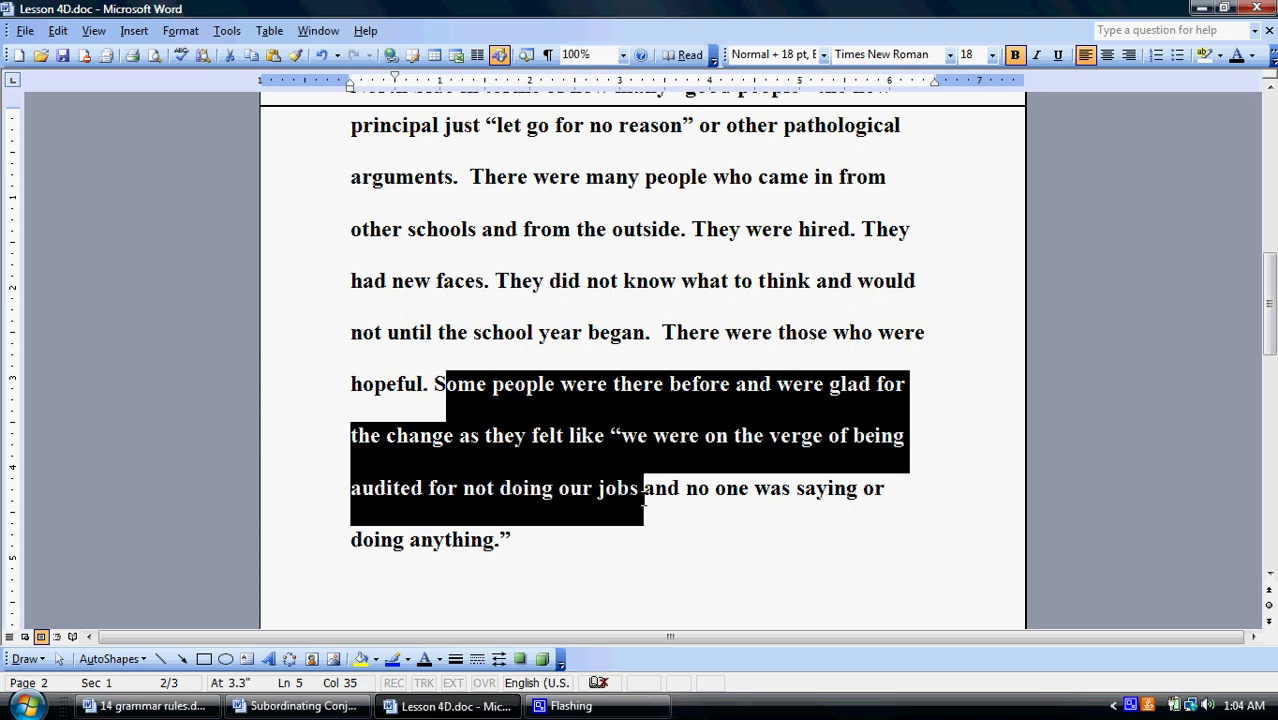
pyautogui.moveTo(648, 508); pyautogui.dragTo(656, 531)
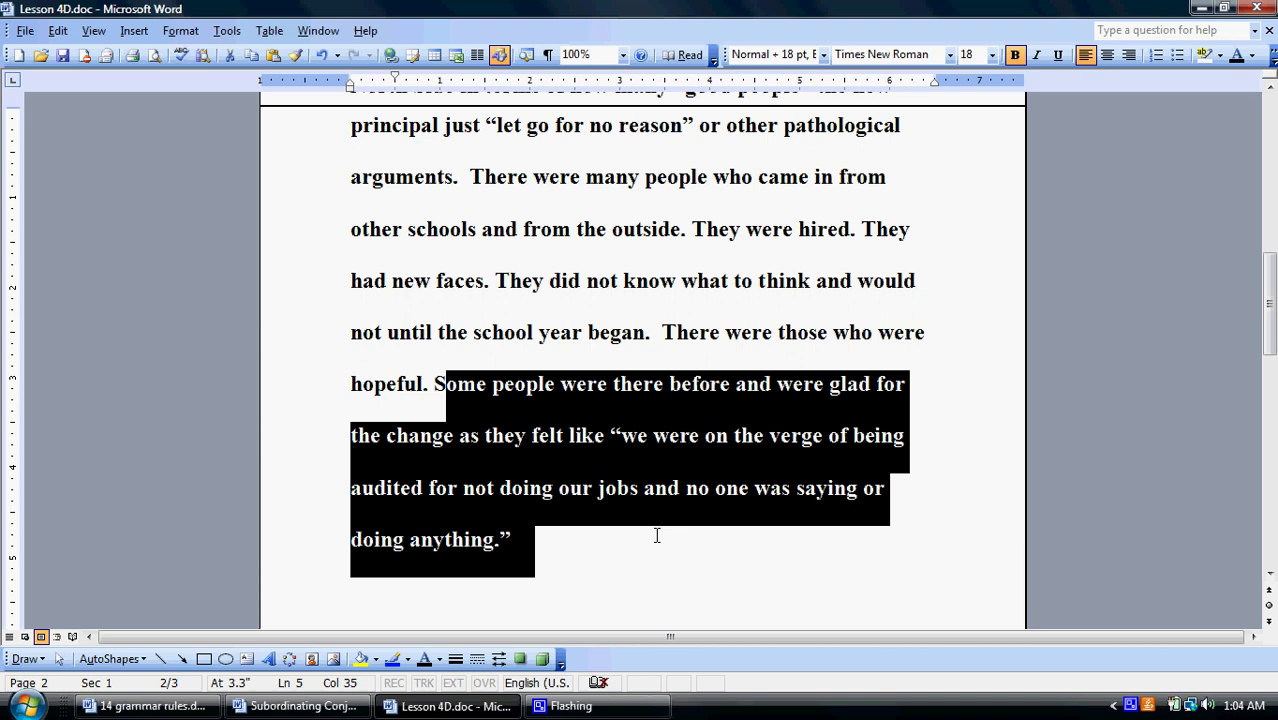
pyautogui.click(624, 575)
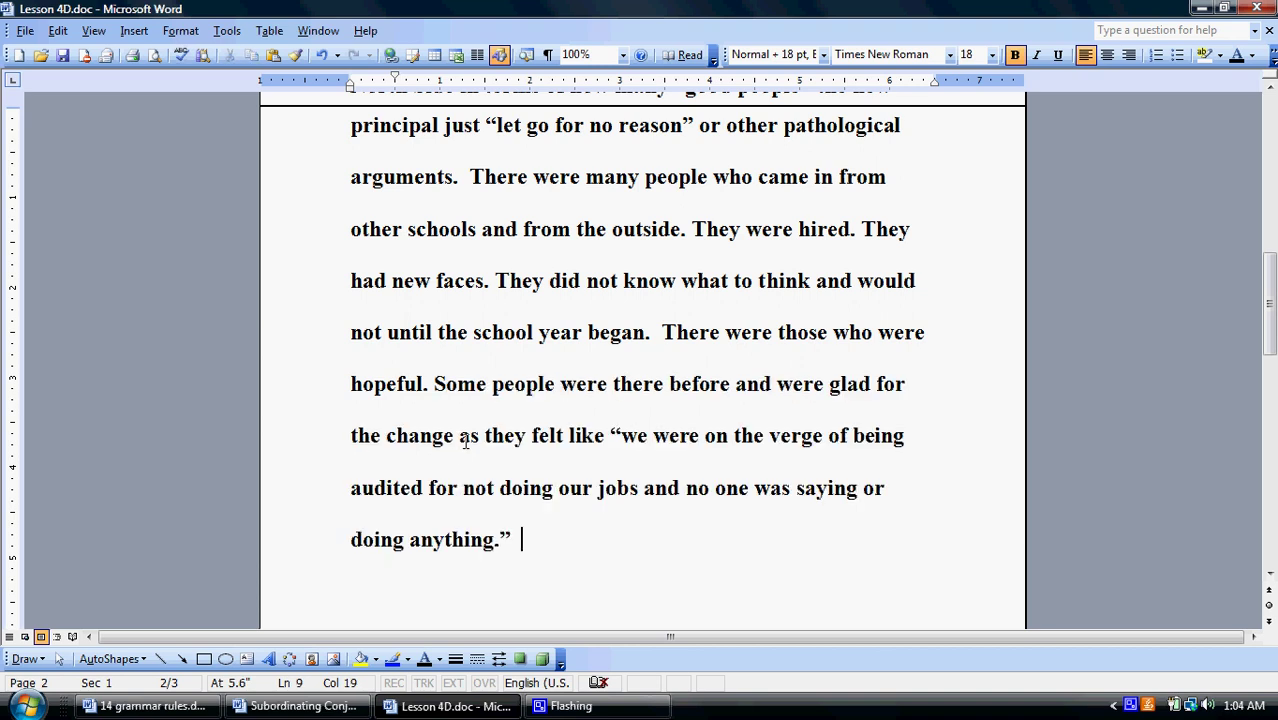
# - Highlight the revised paragraph's transitions 'As a result' and 'Culturally though'
pyautogui.scroll(-5, 519, 338)
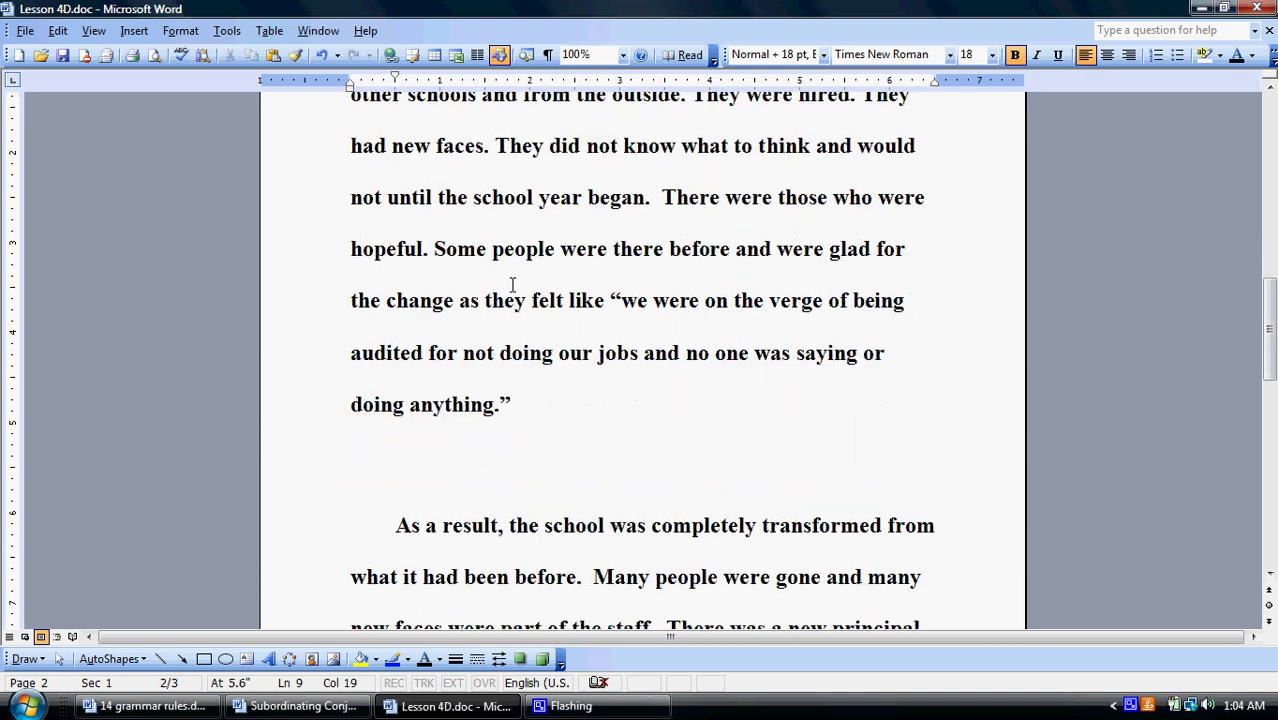
pyautogui.click(399, 166)
pyautogui.scroll(-1, 386, 163)
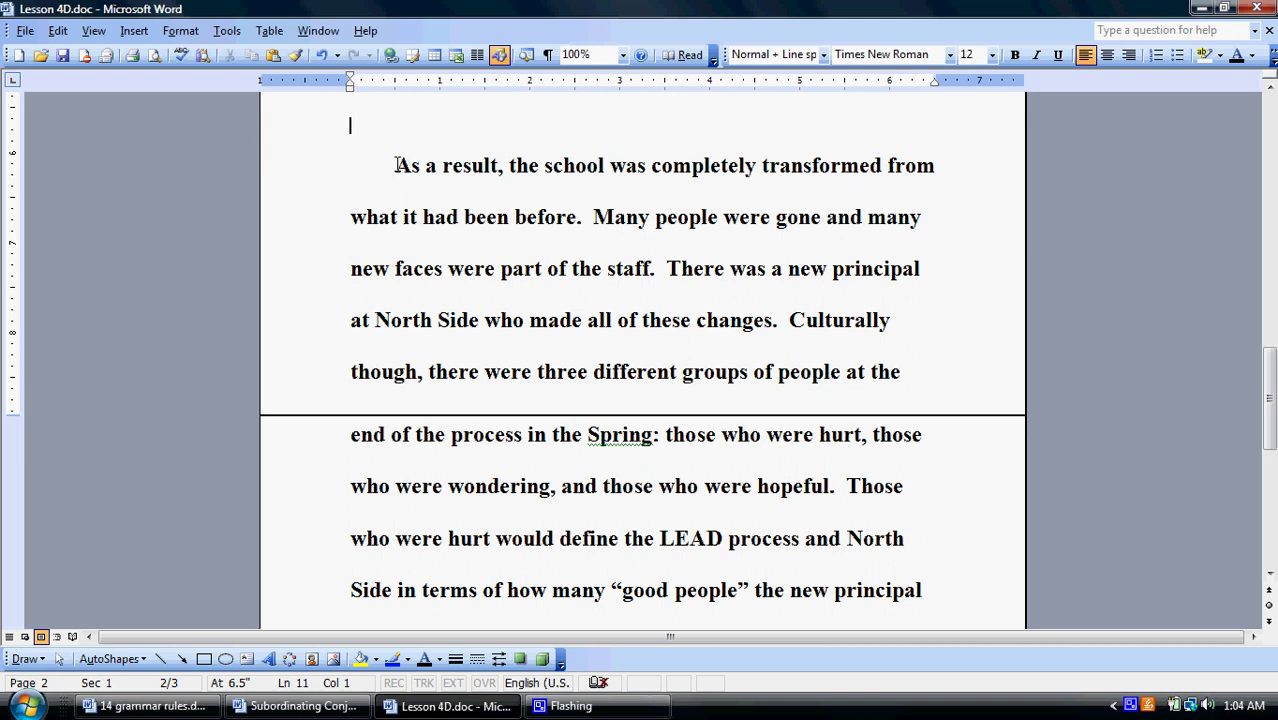
pyautogui.moveTo(398, 166); pyautogui.dragTo(497, 186)
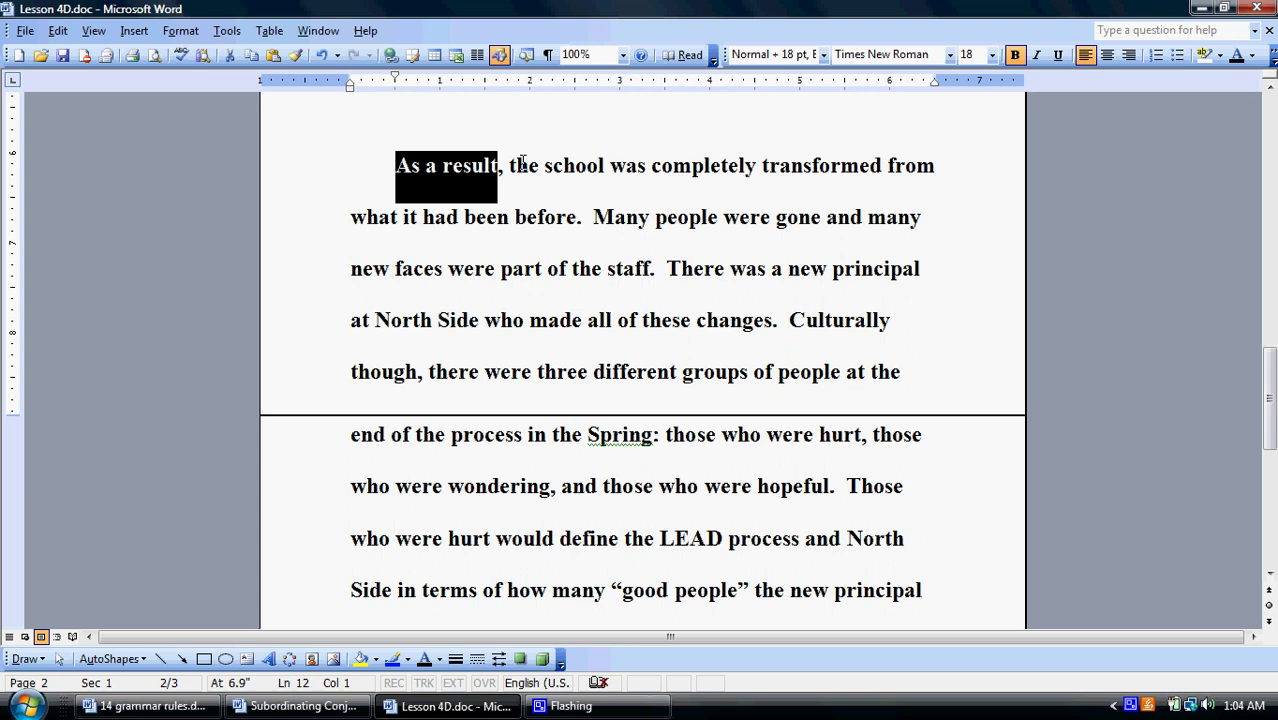
pyautogui.moveTo(512, 166); pyautogui.dragTo(665, 442)
pyautogui.click(655, 268)
pyautogui.click(780, 325)
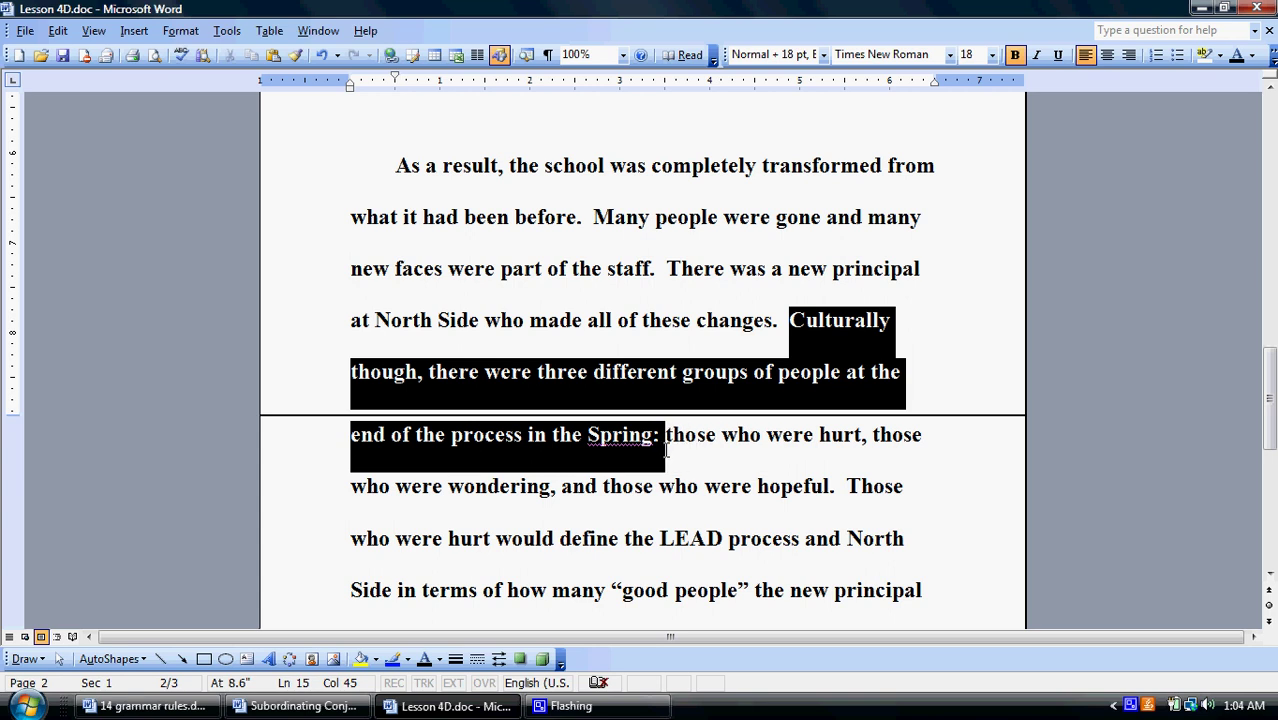
pyautogui.click(667, 442)
# - Highlight the revised clauses 'and those who were hopeful' through 'Then there were many'
pyautogui.scroll(-2, 668, 445)
pyautogui.moveTo(675, 272); pyautogui.dragTo(679, 277)
pyautogui.click(877, 282)
pyautogui.moveTo(563, 306); pyautogui.dragTo(913, 466)
pyautogui.click(793, 308)
pyautogui.click(908, 462)
pyautogui.scroll(-2, 886, 444)
pyautogui.scroll(-3, 886, 444)
pyautogui.moveTo(352, 288); pyautogui.dragTo(399, 571)
pyautogui.click(512, 457)
# - Add a new blank line after the revised paragraph's closing quote
pyautogui.scroll(-1, 399, 571)
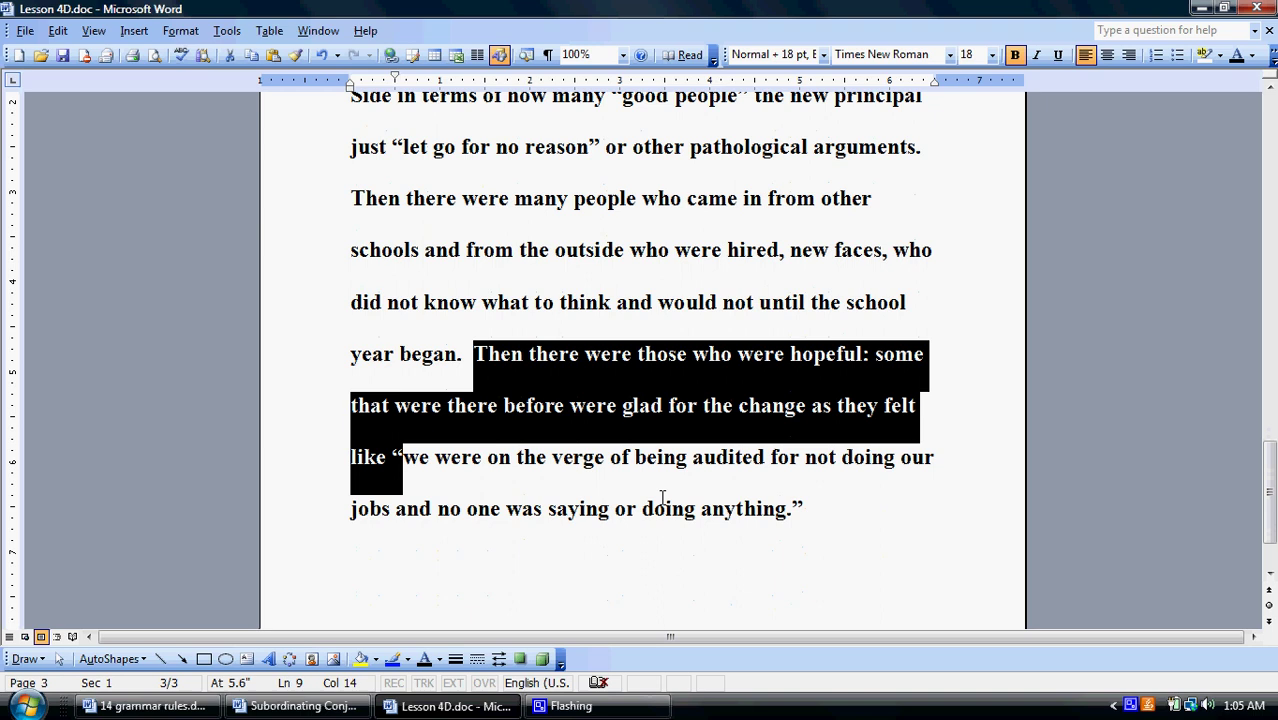
pyautogui.moveTo(552, 457); pyautogui.dragTo(785, 528)
pyautogui.click(890, 518)
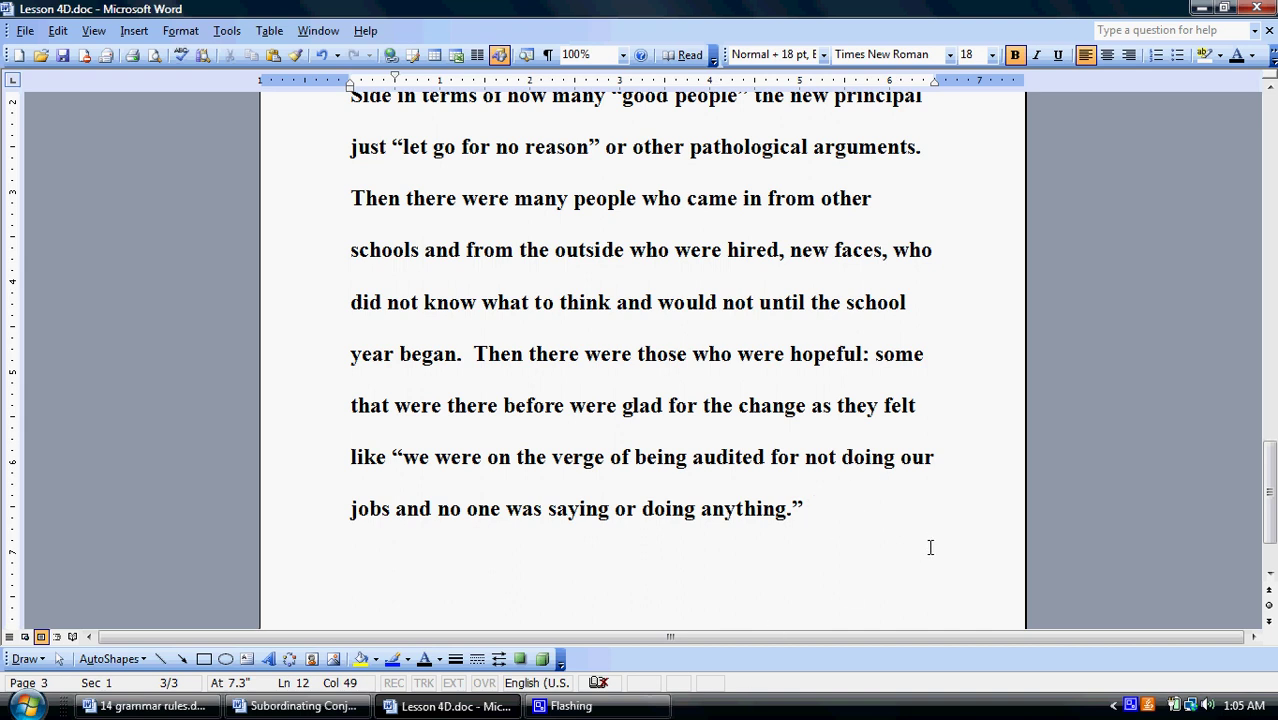
pyautogui.press('Return')
# - Highlight the original paragraph's choppy sentences about departed and new staff
pyautogui.scroll(5, 766, 461)
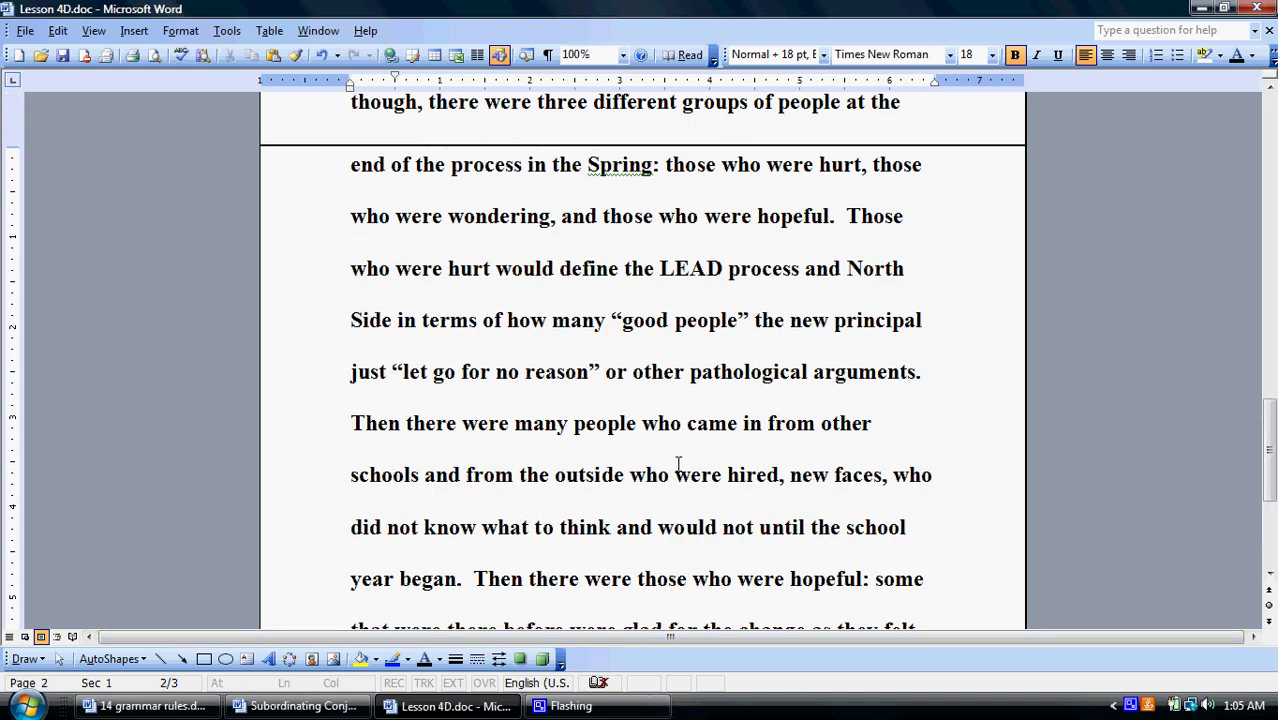
pyautogui.scroll(5, 679, 463)
pyautogui.scroll(5, 644, 379)
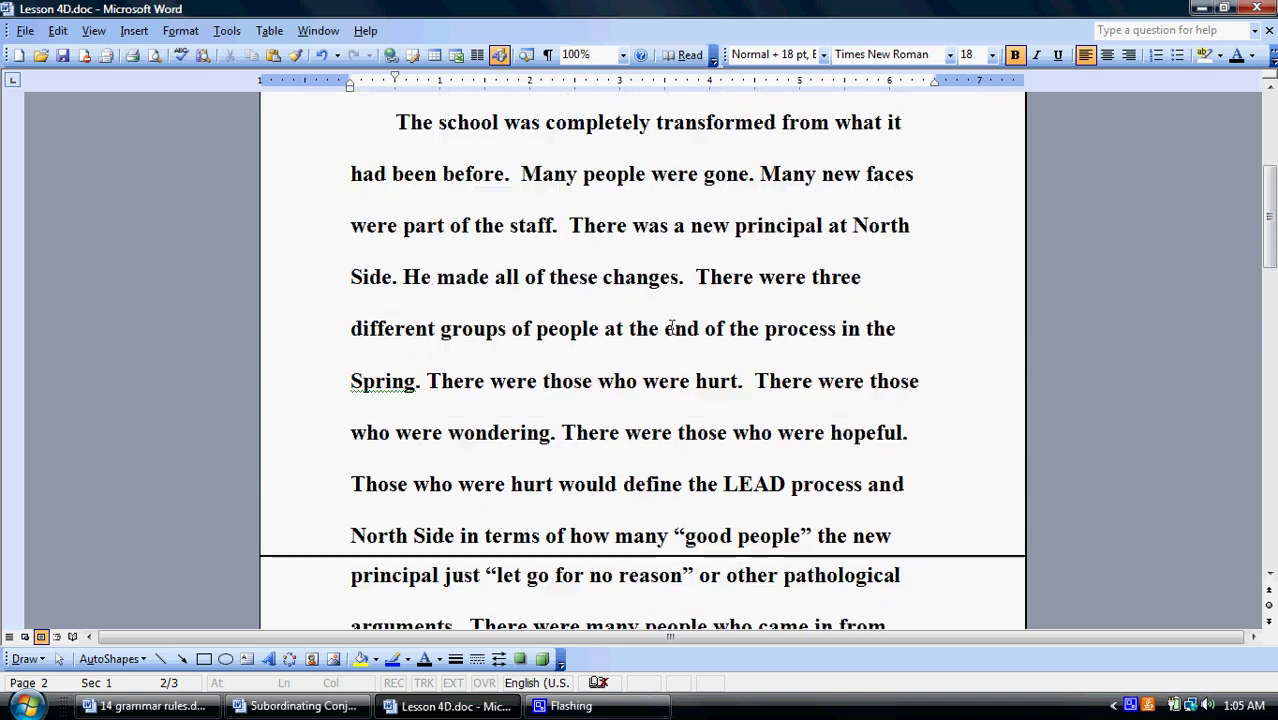
pyautogui.scroll(1, 683, 331)
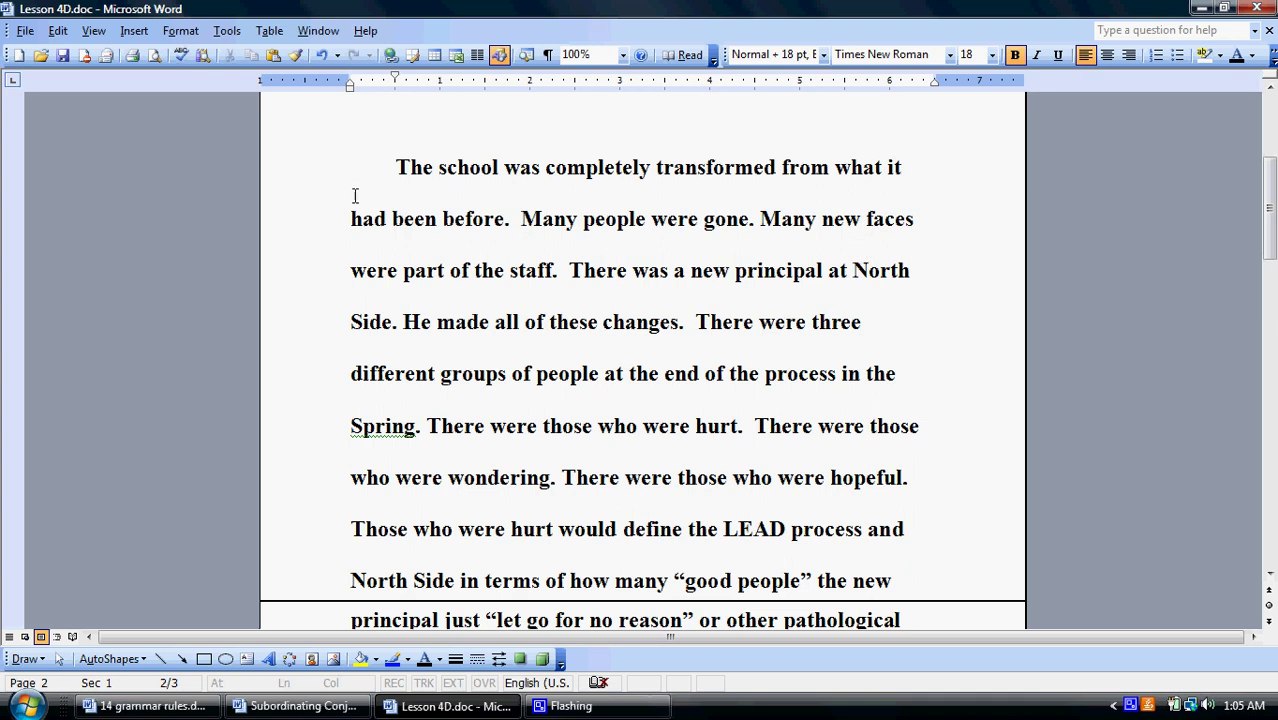
pyautogui.moveTo(534, 222); pyautogui.dragTo(662, 268)
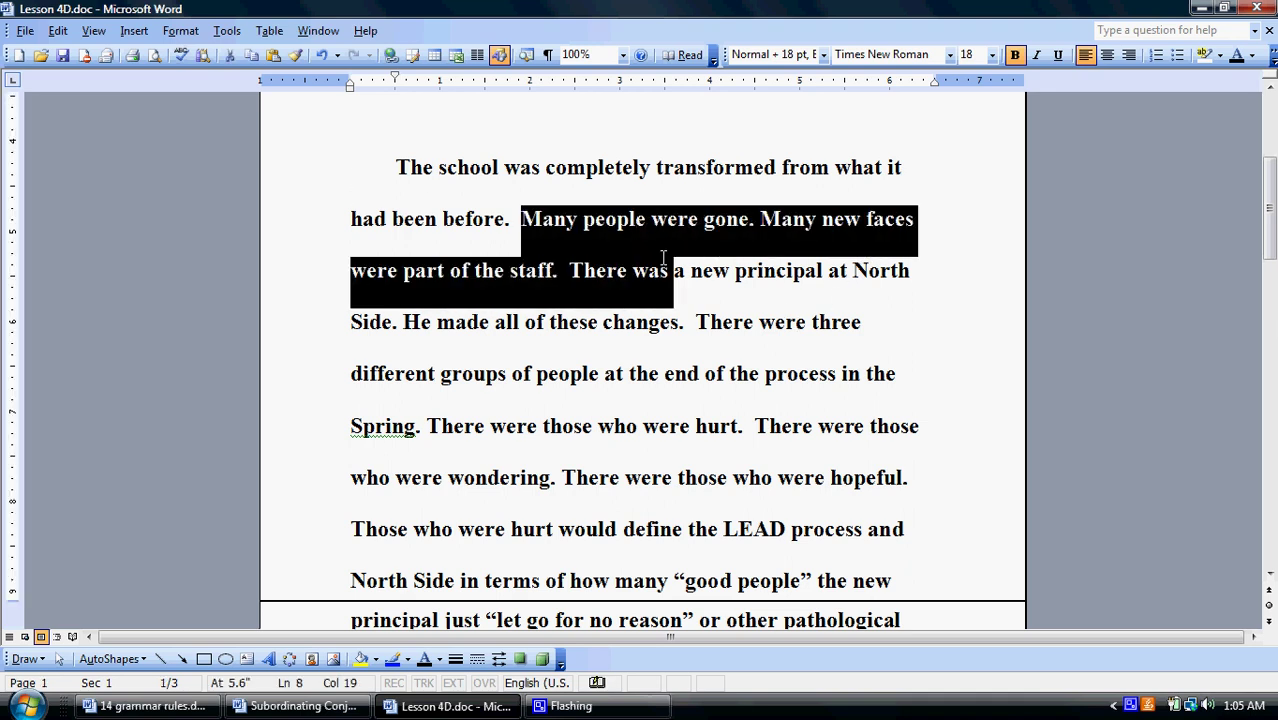
pyautogui.click(662, 268)
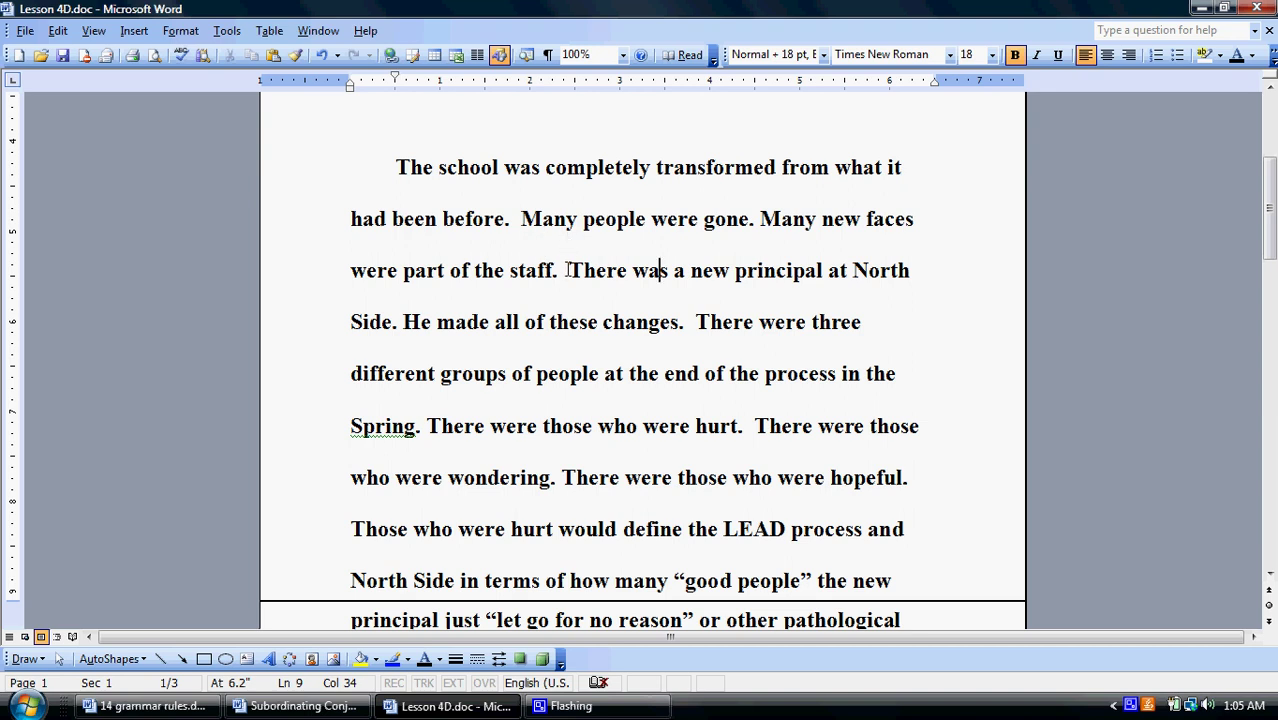
# - Scroll down to the revised paragraph beginning 'As a result'
pyautogui.scroll(-2, 569, 252)
pyautogui.scroll(-1, 576, 240)
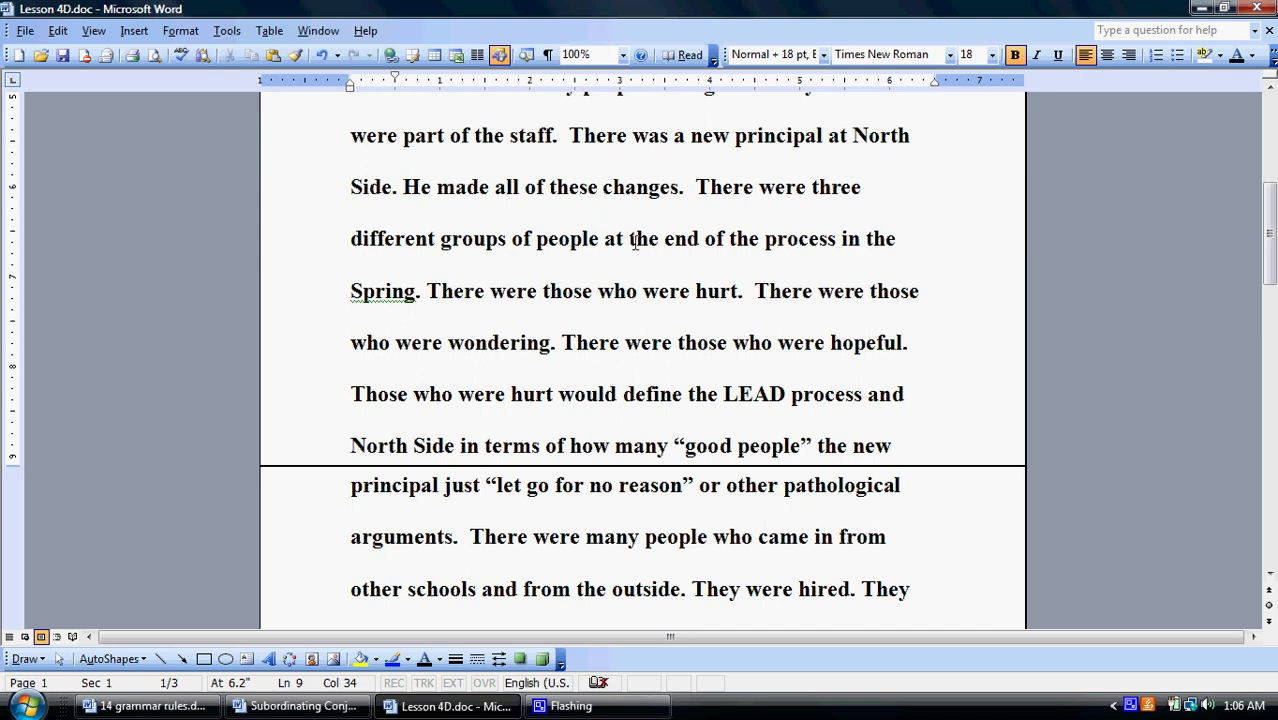
pyautogui.scroll(-9, 600, 235)
pyautogui.scroll(-3, 604, 232)
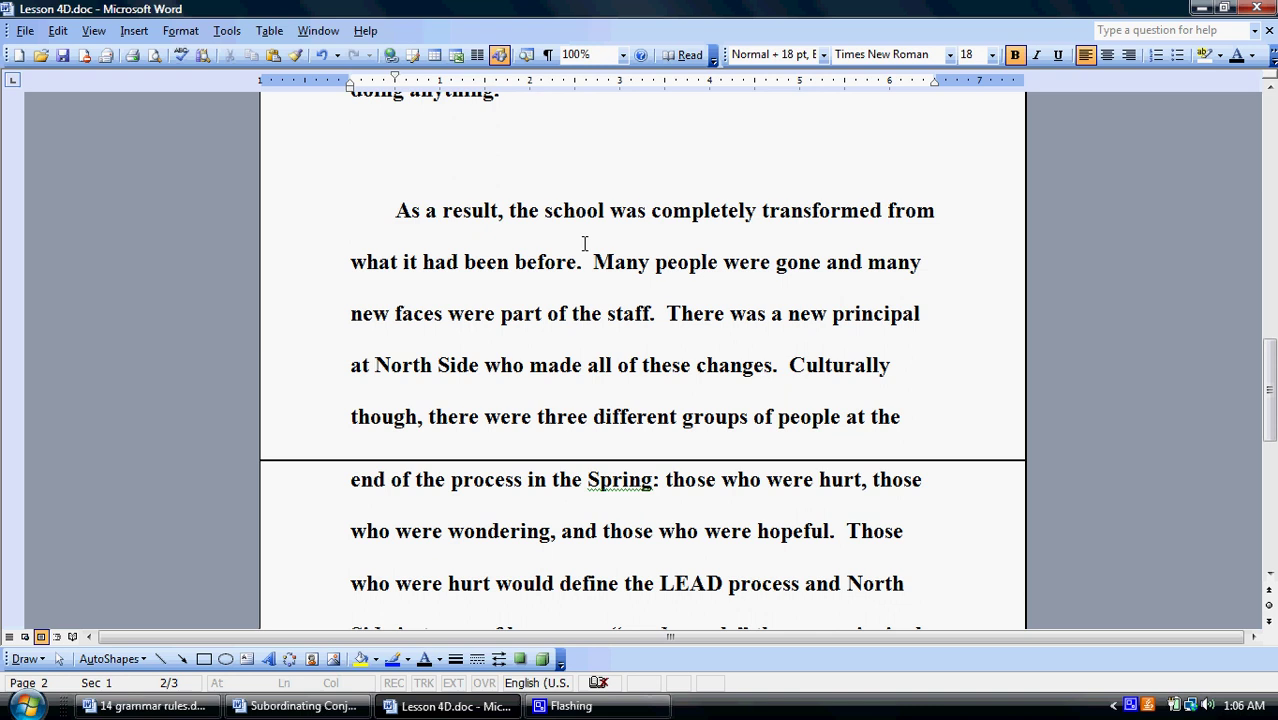
pyautogui.scroll(-1, 645, 291)
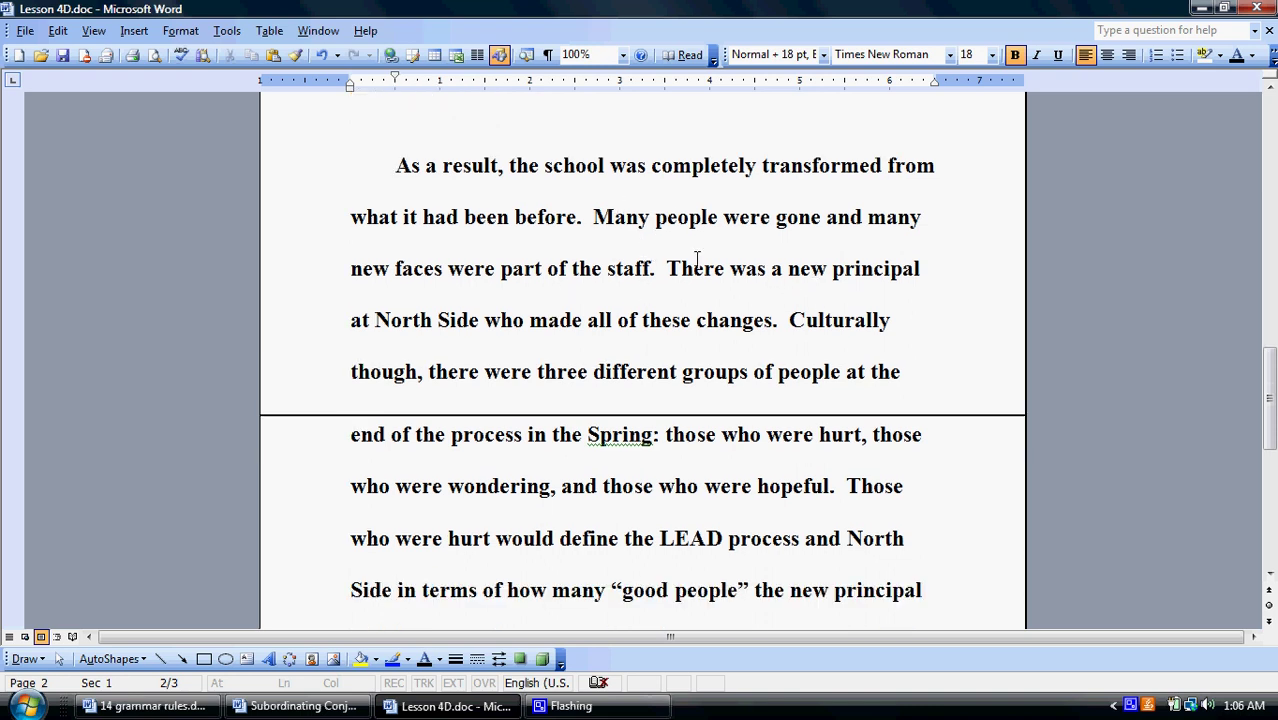
pyautogui.moveTo(786, 330); pyautogui.dragTo(800, 380)
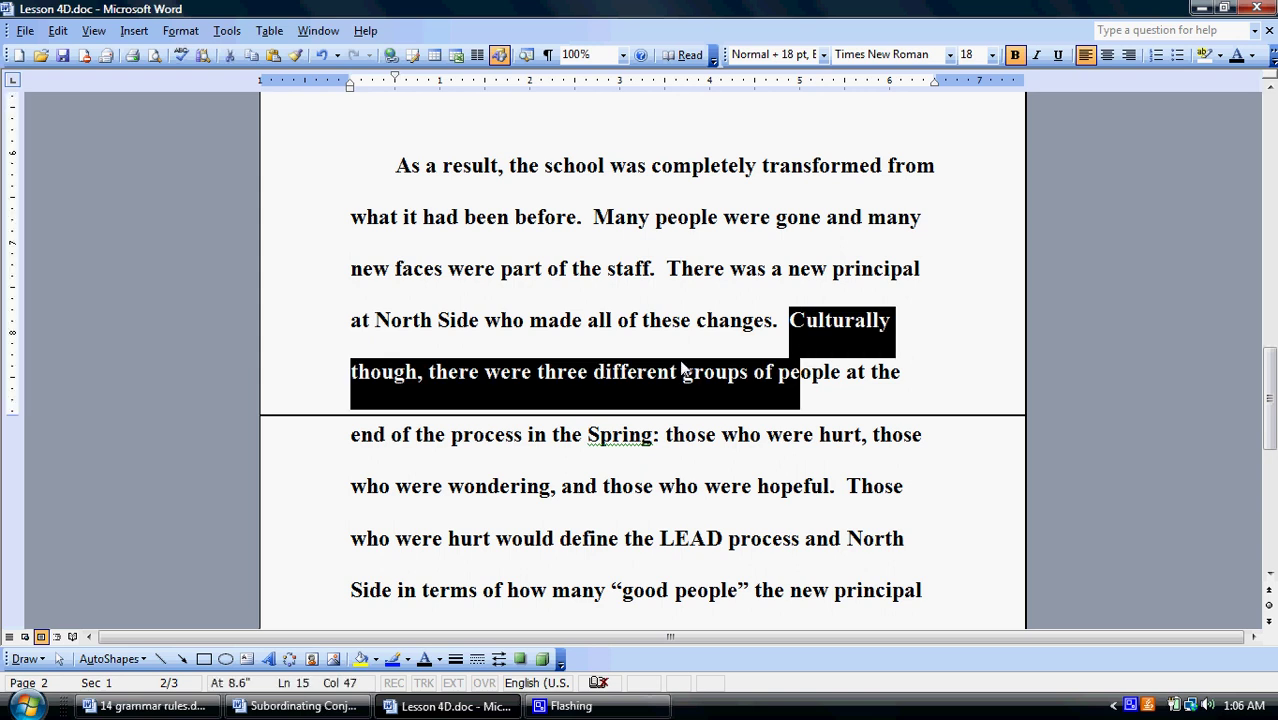
pyautogui.click(617, 320)
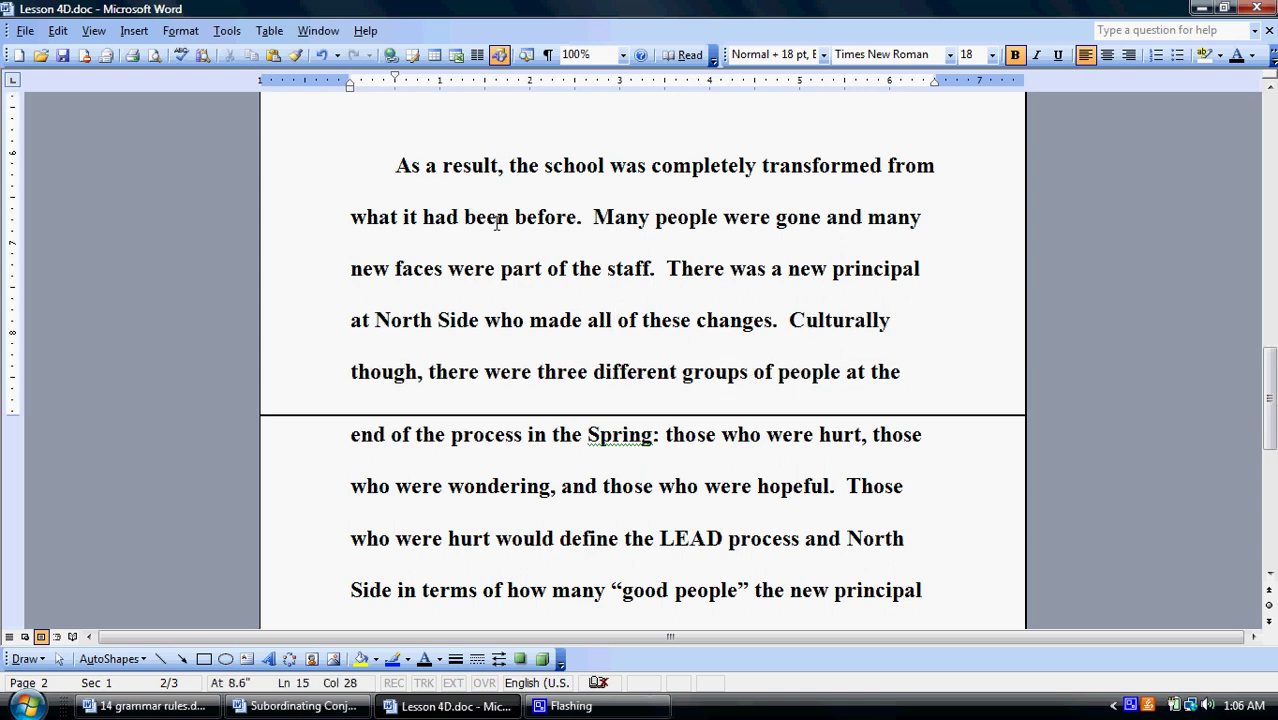
pyautogui.scroll(-1, 358, 237)
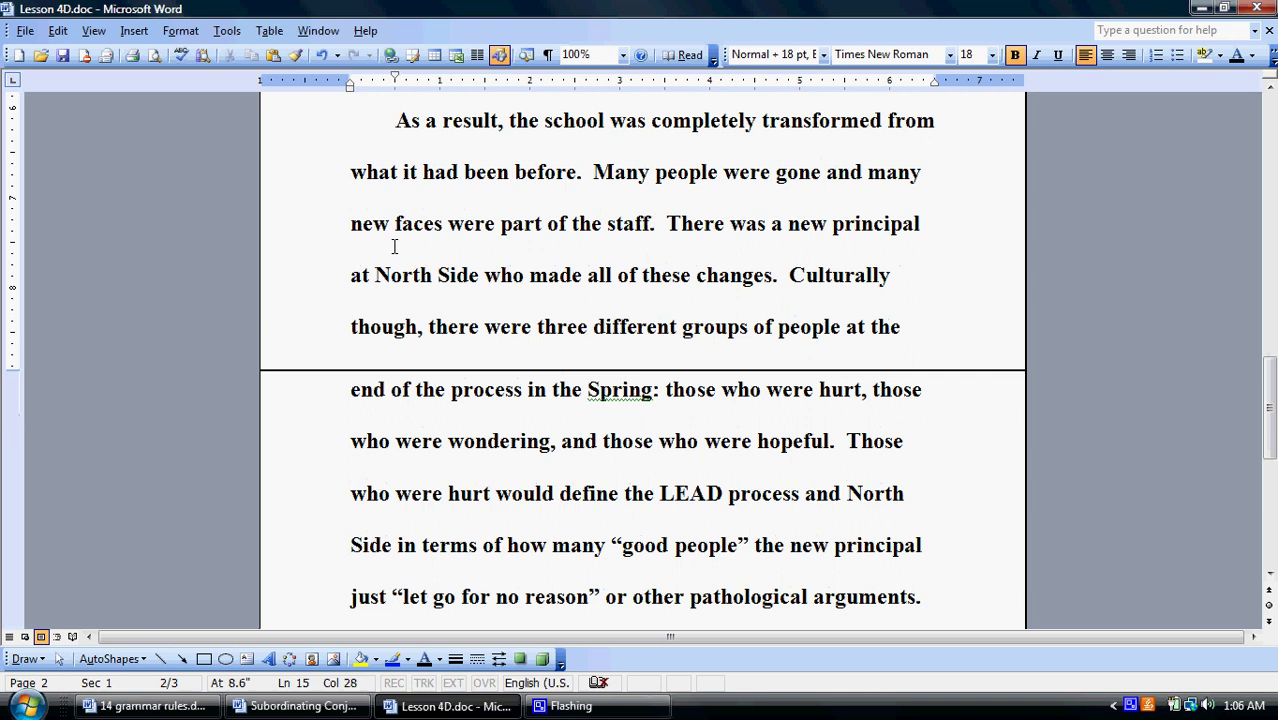
pyautogui.scroll(-1, 788, 310)
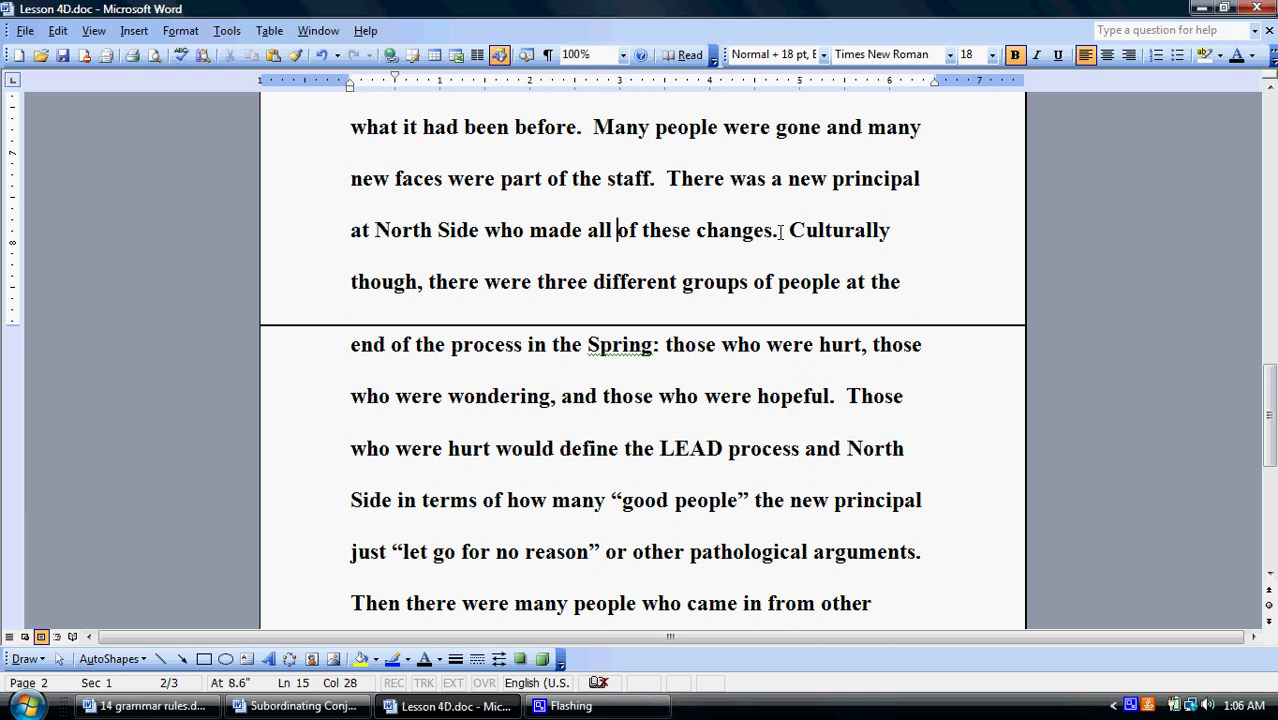
pyautogui.scroll(-1, 702, 257)
pyautogui.scroll(4, 732, 228)
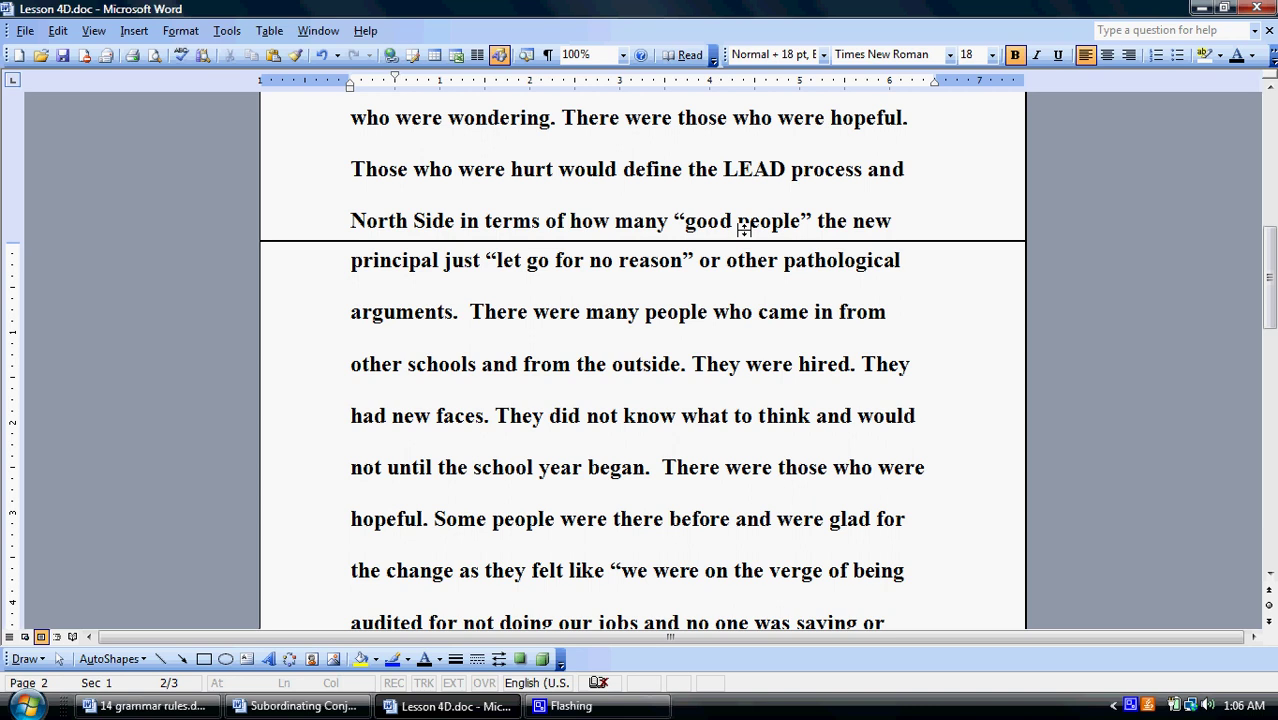
pyautogui.scroll(-5, 622, 289)
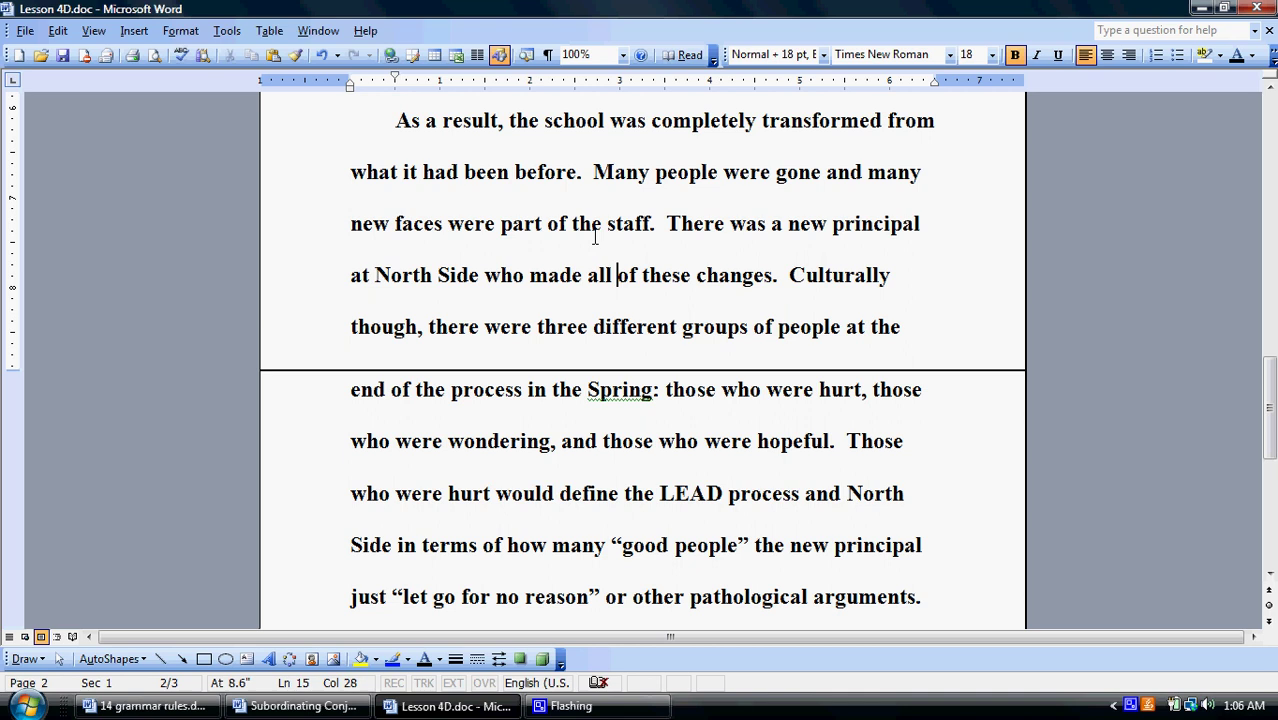
pyautogui.scroll(-1, 665, 328)
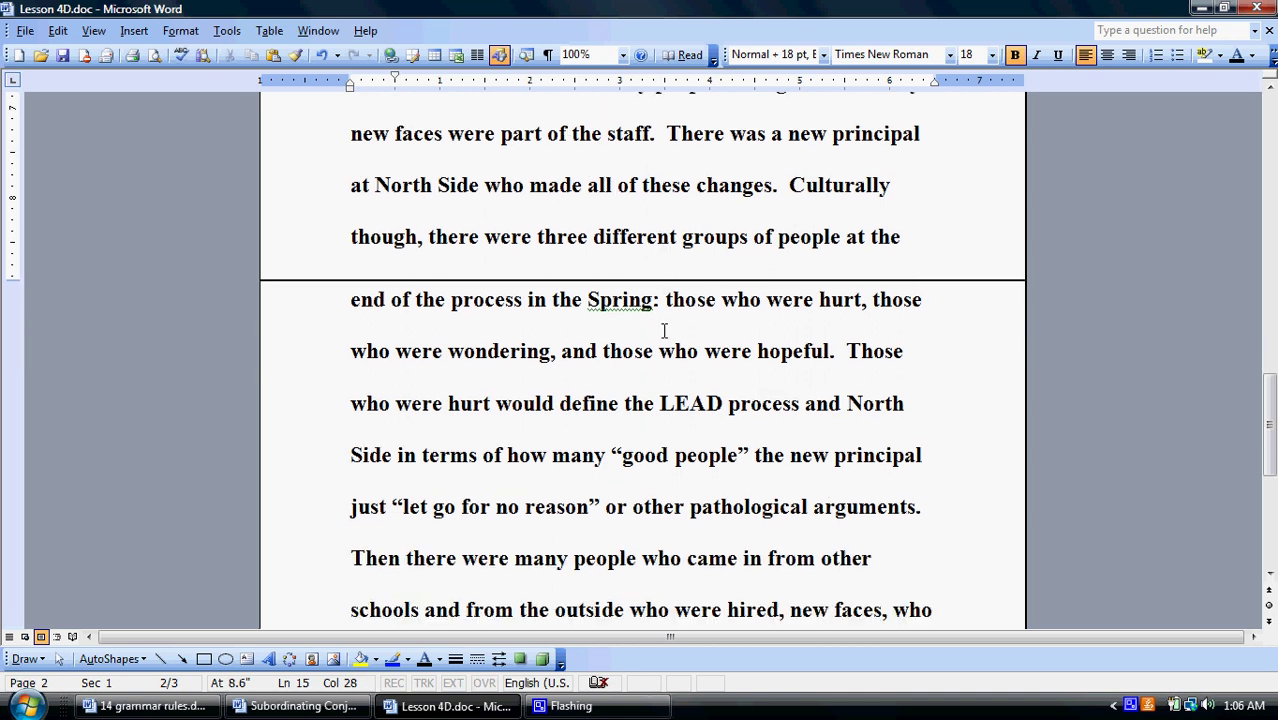
pyautogui.click(655, 300)
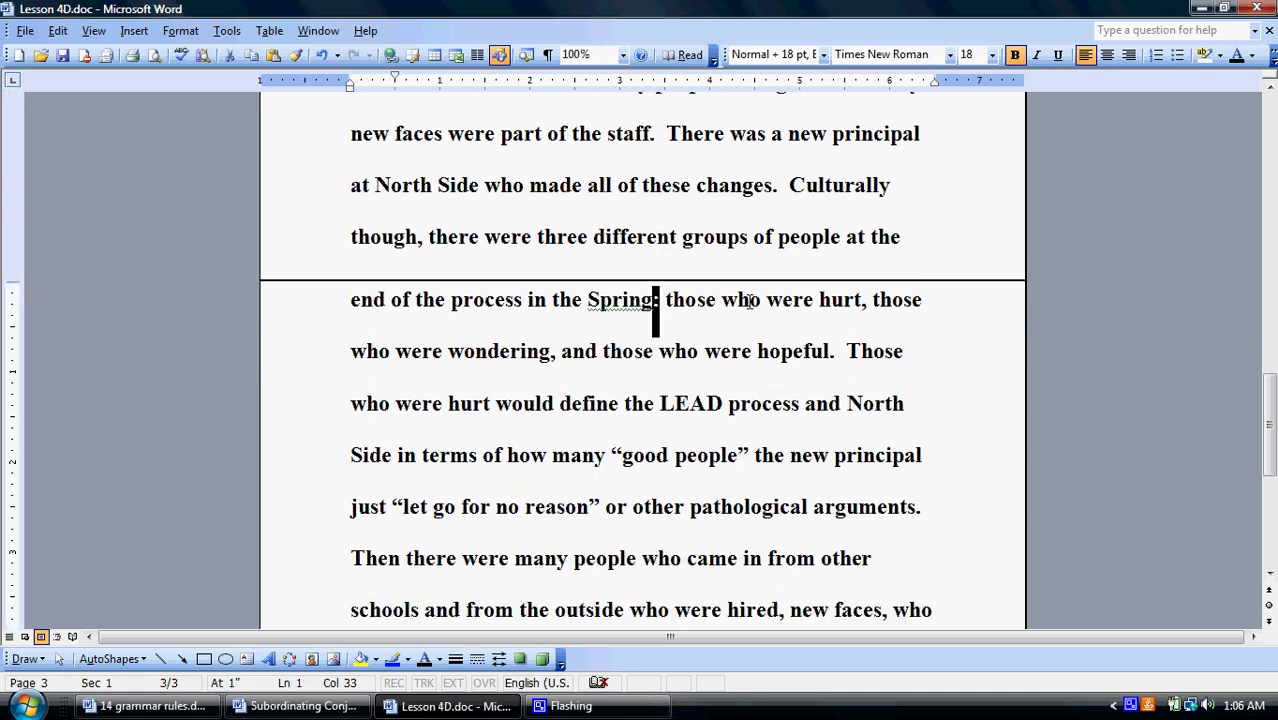
pyautogui.scroll(-1, 470, 290)
pyautogui.click(521, 262)
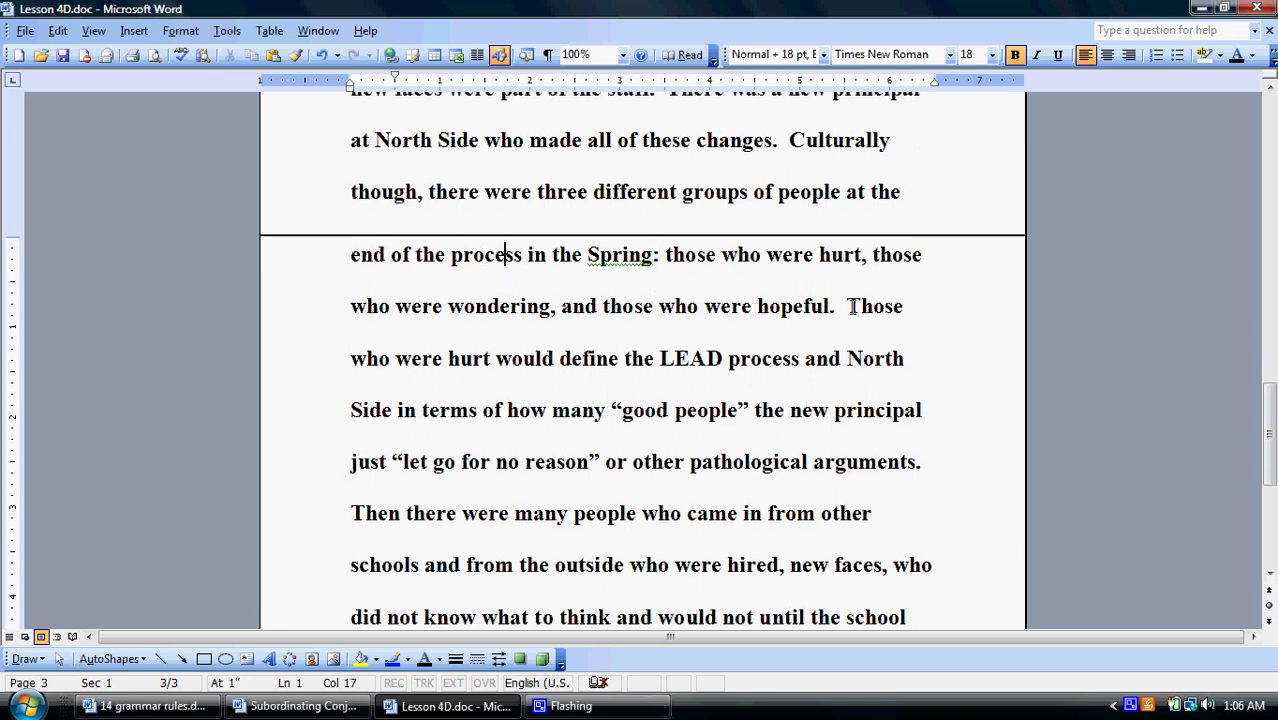
pyautogui.scroll(-1, 800, 295)
pyautogui.moveTo(598, 210); pyautogui.dragTo(795, 418)
pyautogui.click(795, 418)
pyautogui.scroll(10, 795, 418)
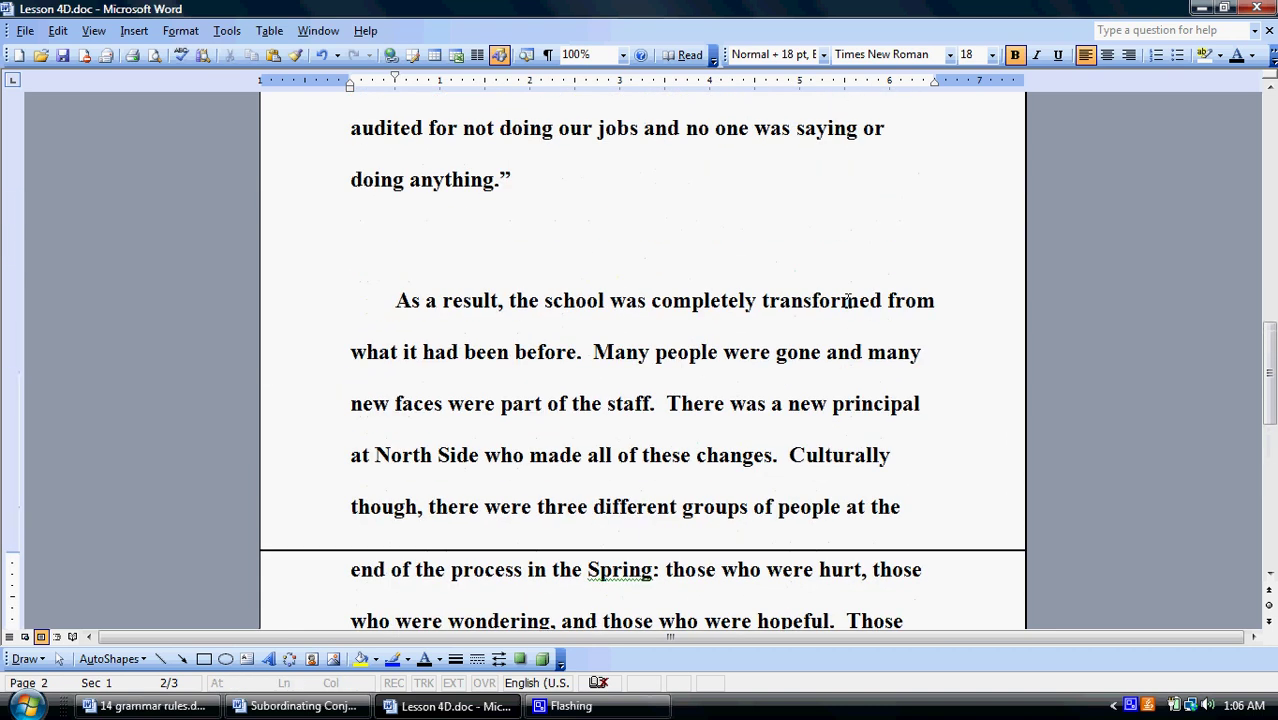
pyautogui.scroll(2, 847, 322)
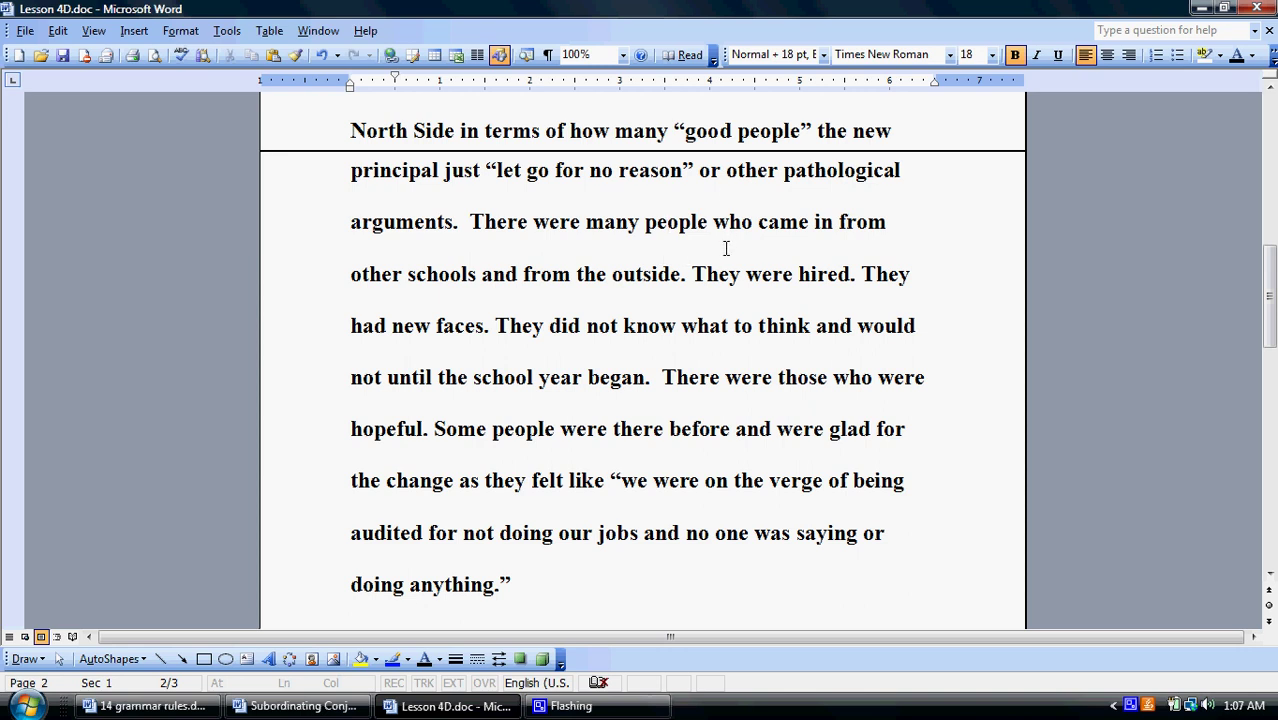
pyautogui.scroll(-3, 540, 314)
pyautogui.scroll(-10, 540, 314)
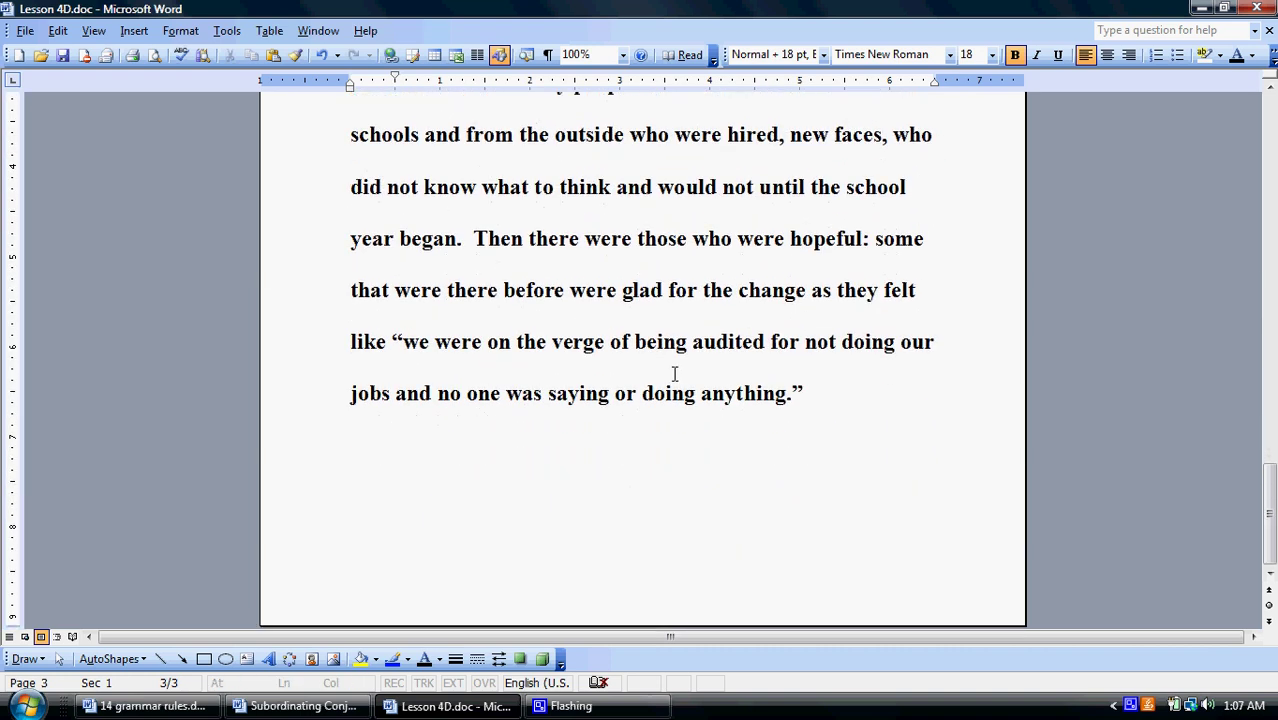
pyautogui.click(889, 398)
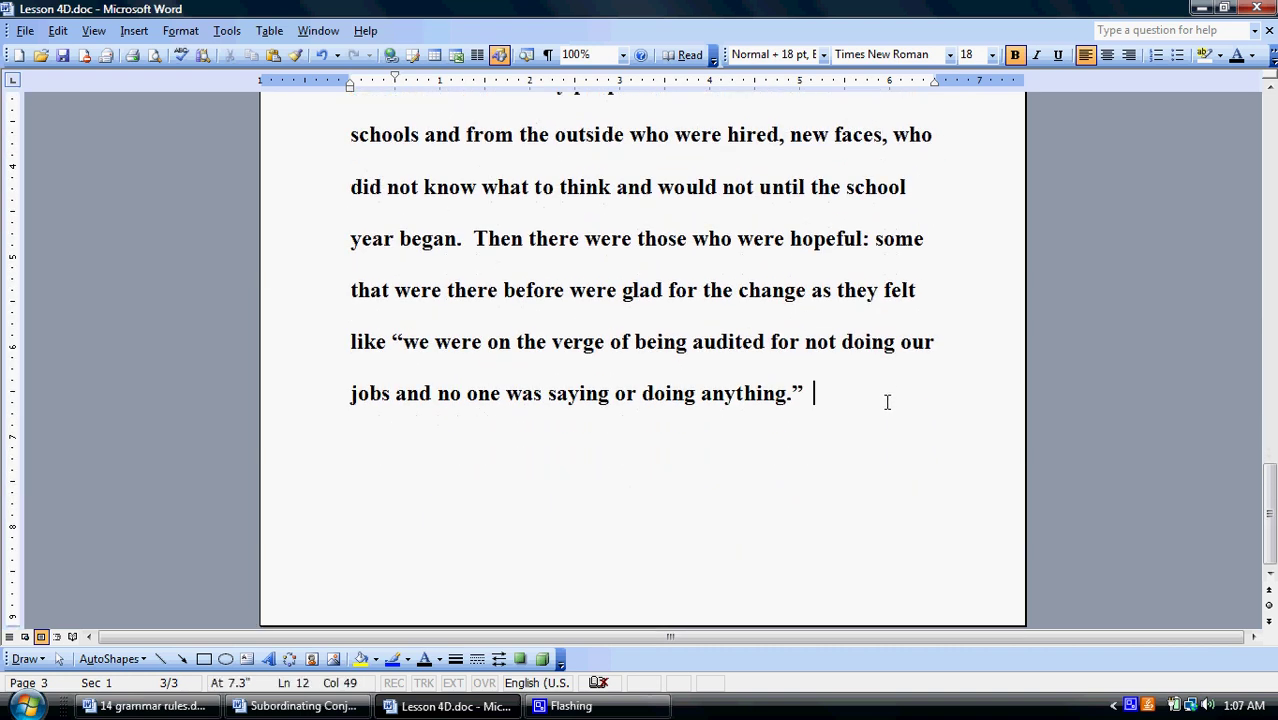